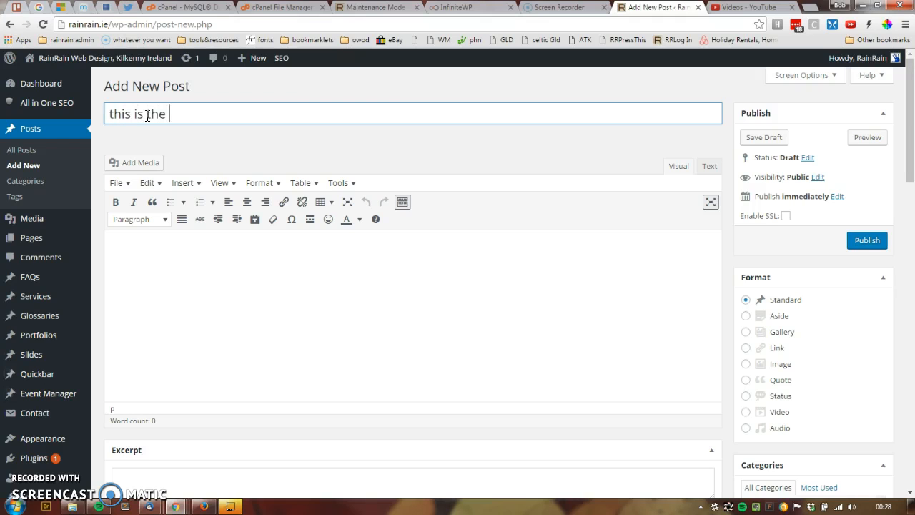
# Step: Write "this is the content." in the post body and repeat the sentence to build a three-line paragraph
pyautogui.click(183, 253)
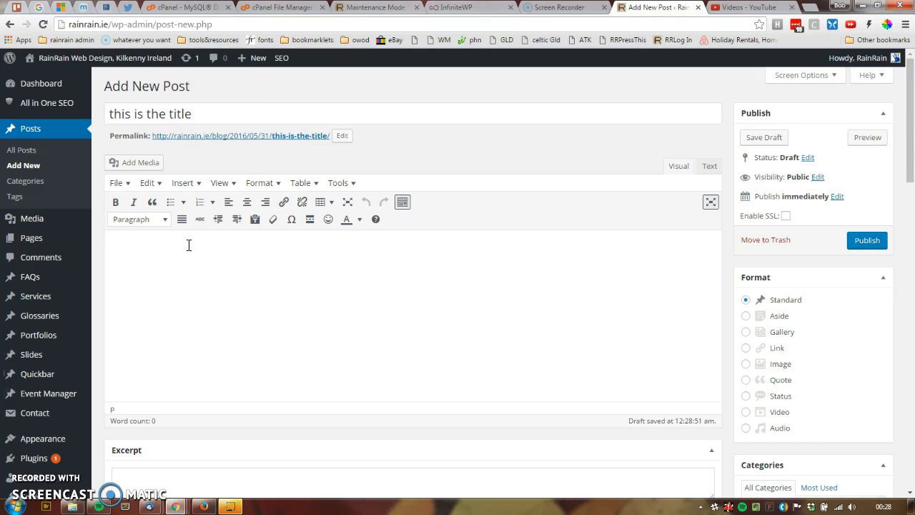
pyautogui.write('this is the content.')
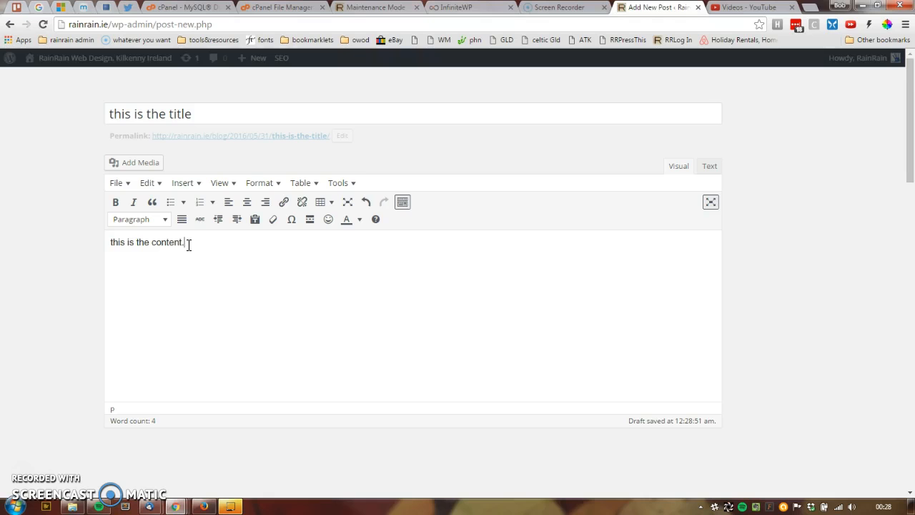
pyautogui.tripleClick(188, 244)
pyautogui.hotkey('ctrl', 'c')
pyautogui.hotkey('ctrl', 'v')
pyautogui.hotkey('ctrl', 'v')
pyautogui.hotkey('ctrl', 'v')
pyautogui.hotkey('ctrl', 'v')
pyautogui.hotkey('ctrl', 'v')
pyautogui.hotkey('ctrl', 'v')
pyautogui.hotkey('ctrl', 'v')
pyautogui.hotkey('ctrl', 'v')
pyautogui.hotkey('ctrl', 'v')
pyautogui.hotkey('ctrl', 'v')
pyautogui.hotkey('ctrl', 'v')
pyautogui.hotkey('ctrl', 'v')
pyautogui.hotkey('ctrl', 'v')
pyautogui.hotkey('ctrl', 'v')
pyautogui.hotkey('ctrl', 'v')
pyautogui.hotkey('ctrl', 'v')
pyautogui.hotkey('ctrl', 'v')
pyautogui.hotkey('ctrl', 'v')
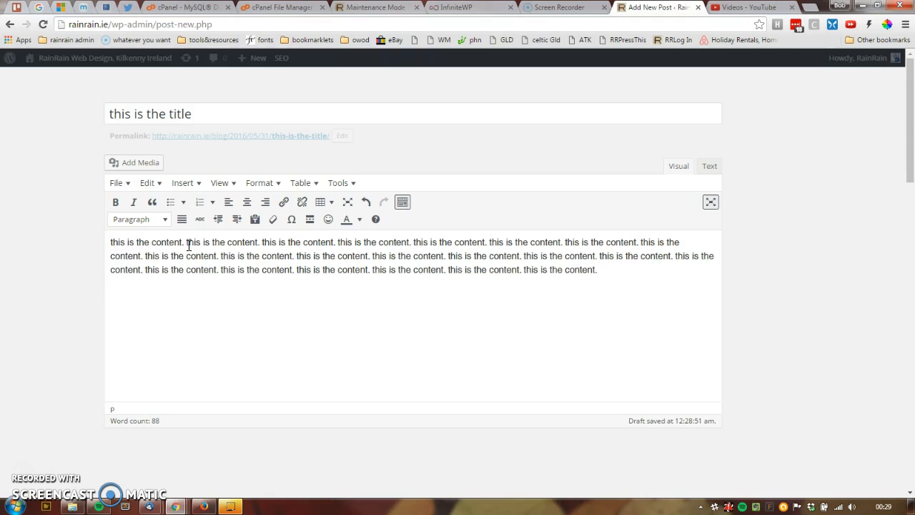
# Step: Duplicate the body text as a second paragraph and add a line reading "heading" between the two paragraphs
pyautogui.hotkey('ctrl', 'a')
pyautogui.press('Right')
pyautogui.hotkey('ctrl', 'v')
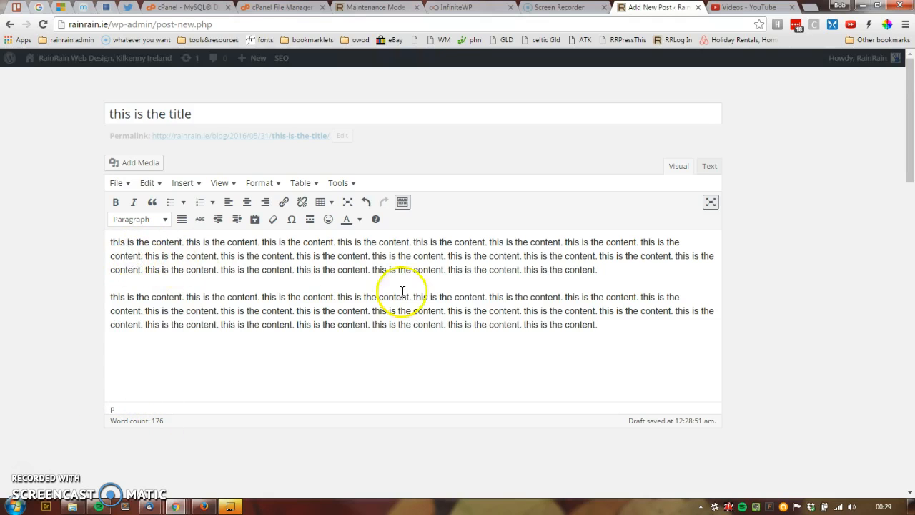
pyautogui.click(605, 269)
pyautogui.press('Return')
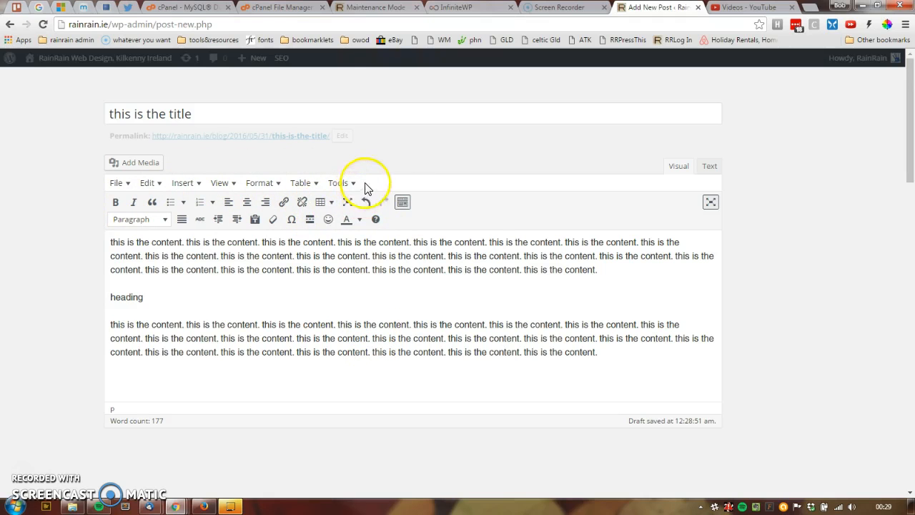
# Step: Apply bold to the "heading" line and remove it again
pyautogui.moveTo(164, 300); pyautogui.dragTo(72, 293)
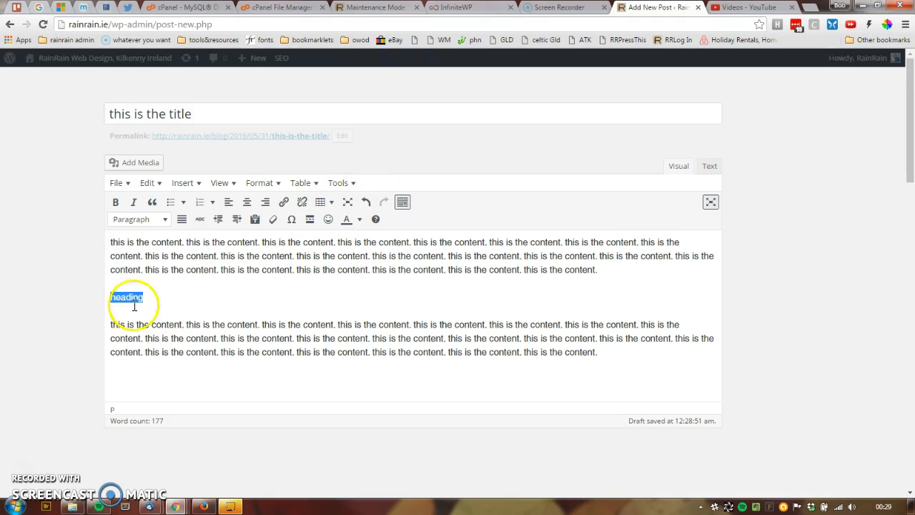
pyautogui.click(115, 203)
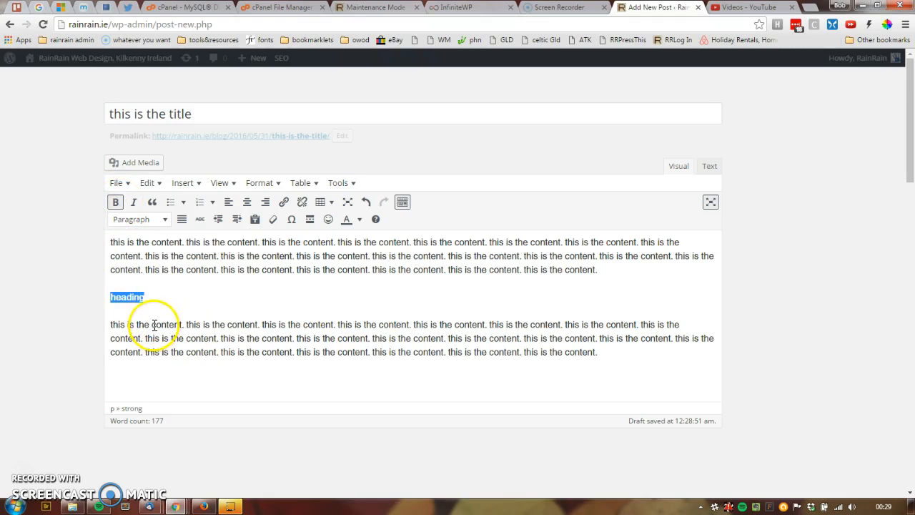
pyautogui.click(114, 204)
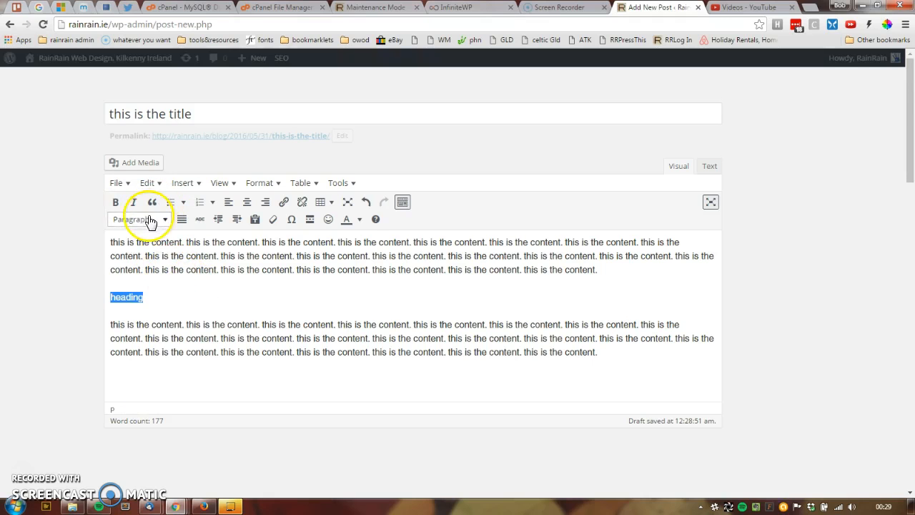
# Step: Collapse the editor's second row of formatting tools and show it again
pyautogui.click(402, 203)
pyautogui.click(402, 203)
pyautogui.click(403, 203)
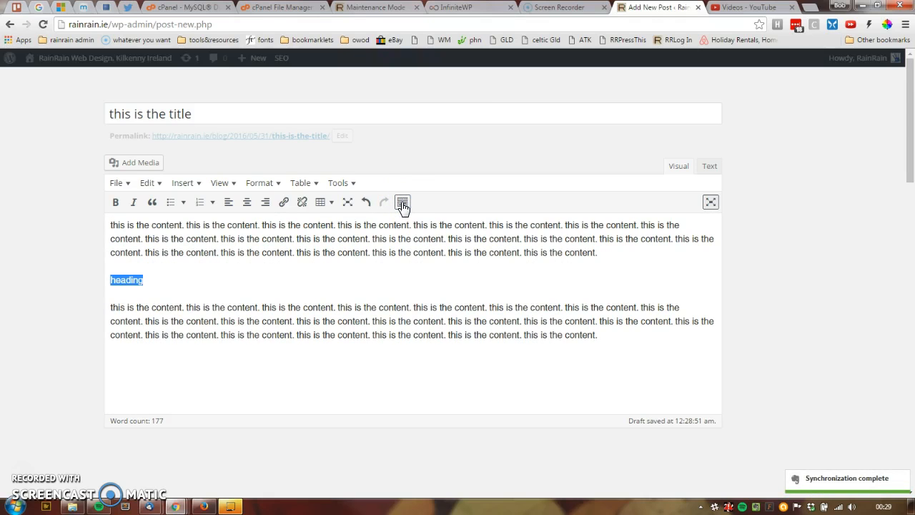
pyautogui.click(402, 203)
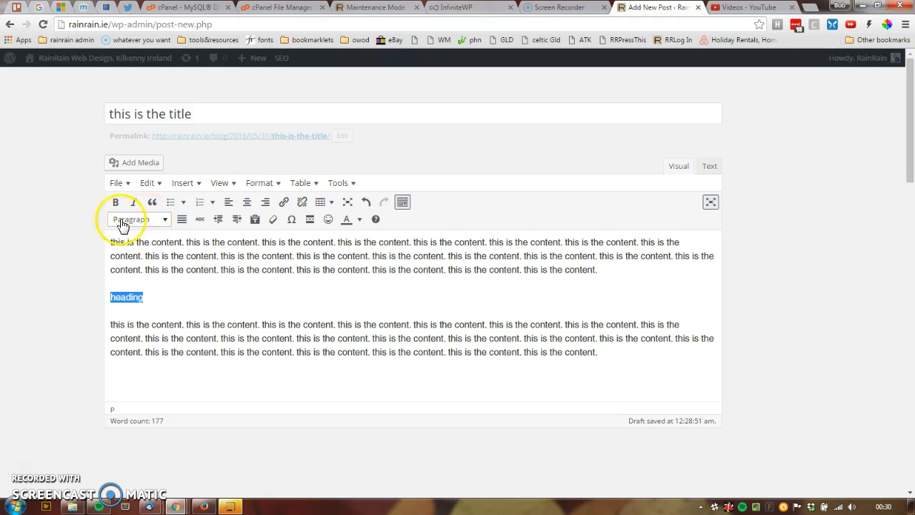
# Step: Format the "heading" line as Heading 3 and change it to Heading 5
pyautogui.click(127, 297)
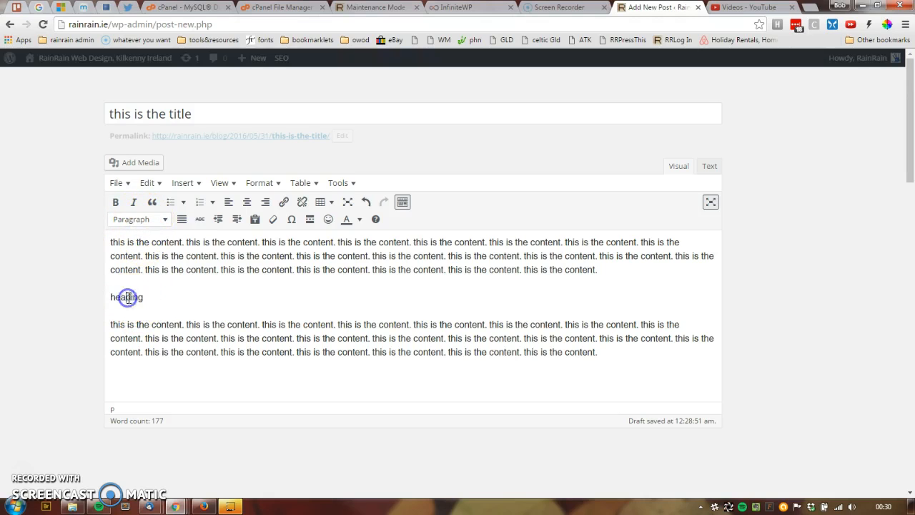
pyautogui.moveTo(145, 298); pyautogui.dragTo(106, 299)
pyautogui.click(141, 297)
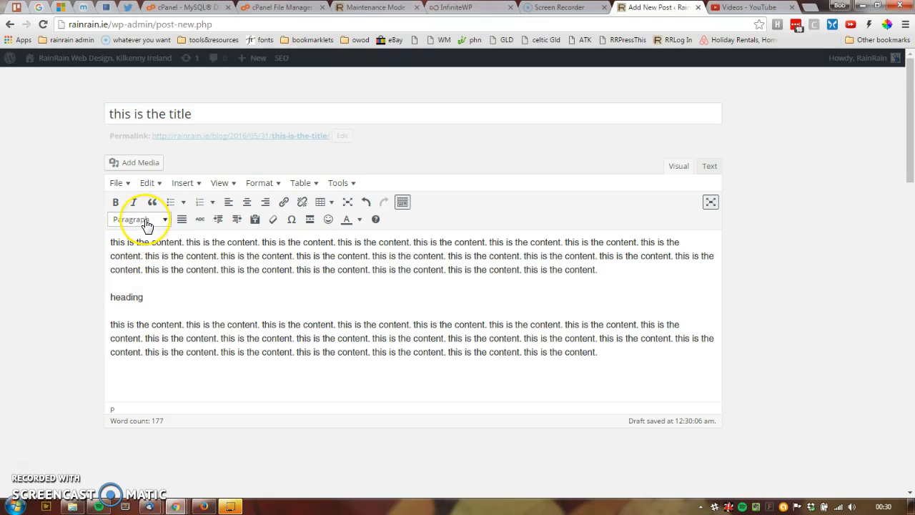
pyautogui.click(111, 410)
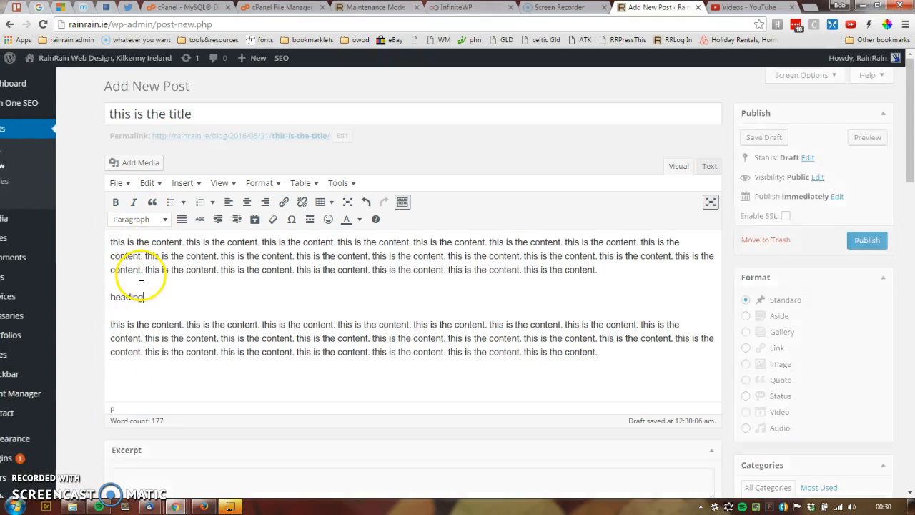
pyautogui.click(164, 219)
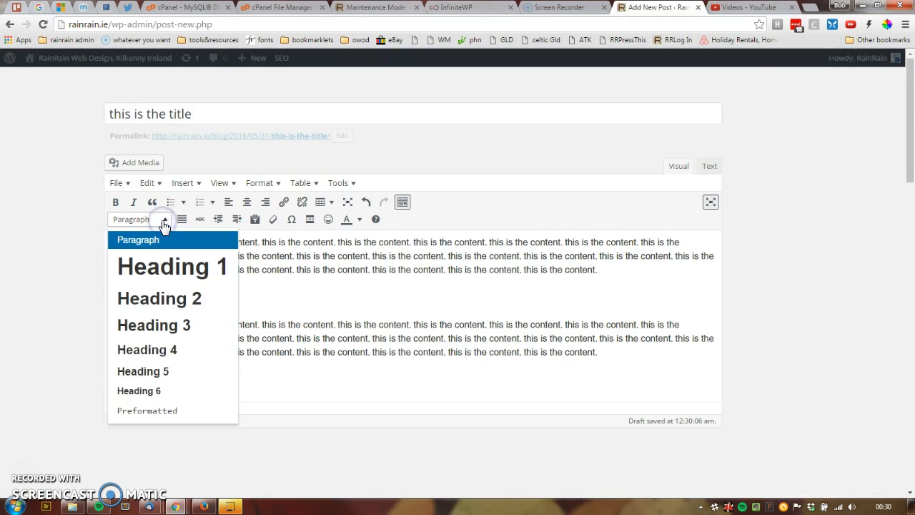
pyautogui.click(158, 326)
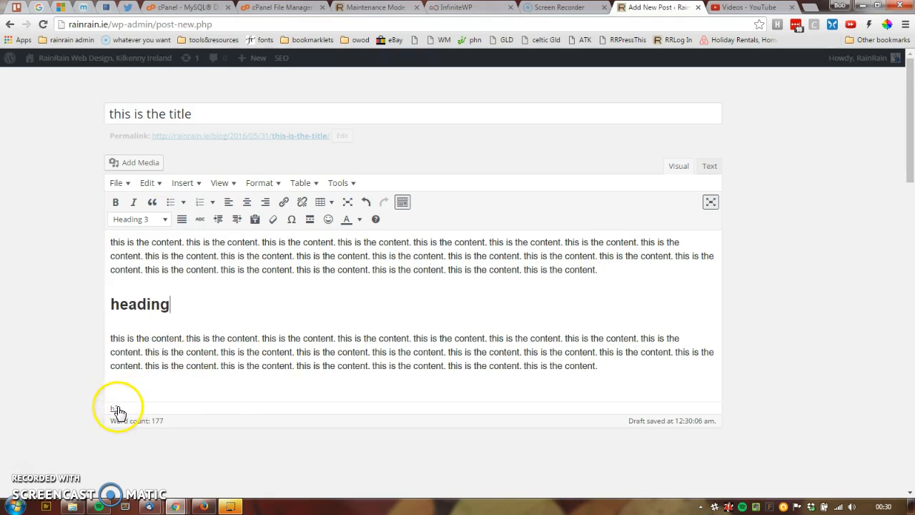
pyautogui.click(154, 220)
pyautogui.click(149, 372)
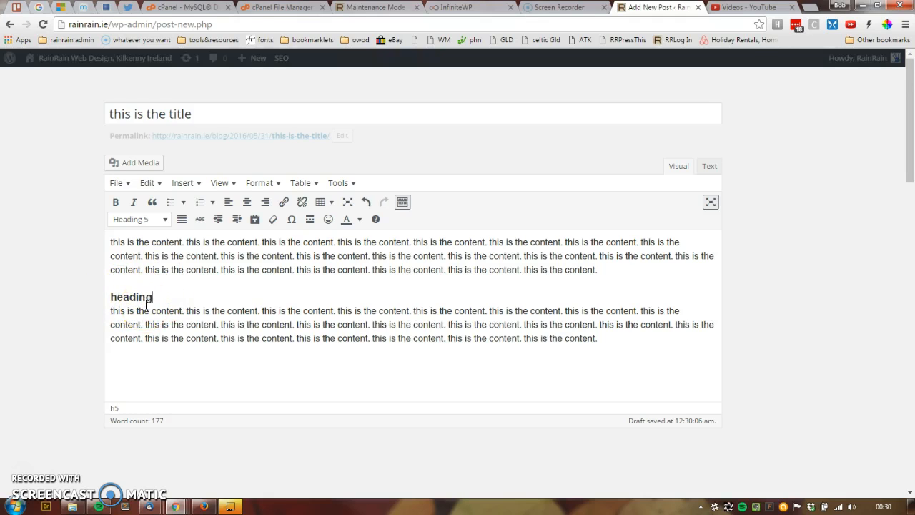
# Step: Check the block format of the second paragraph and the heading line, and review the available heading levels
pyautogui.click(158, 219)
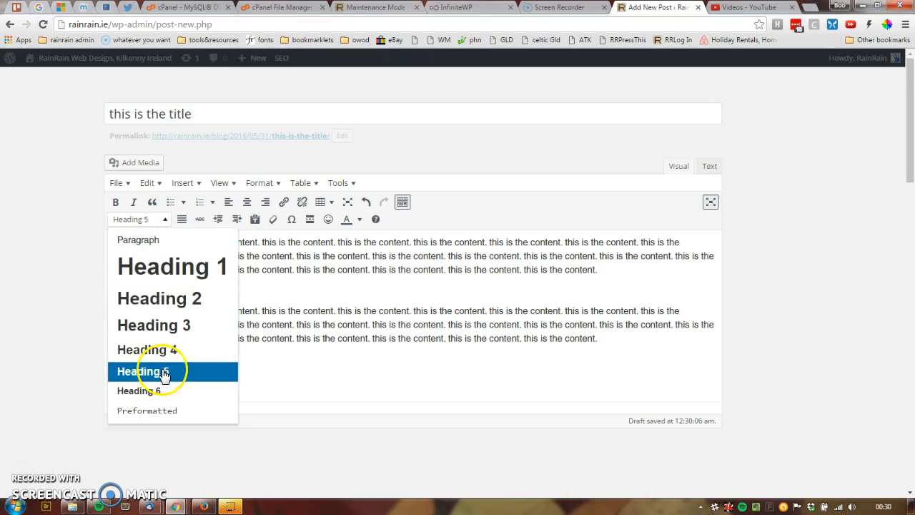
pyautogui.click(272, 324)
pyautogui.click(161, 293)
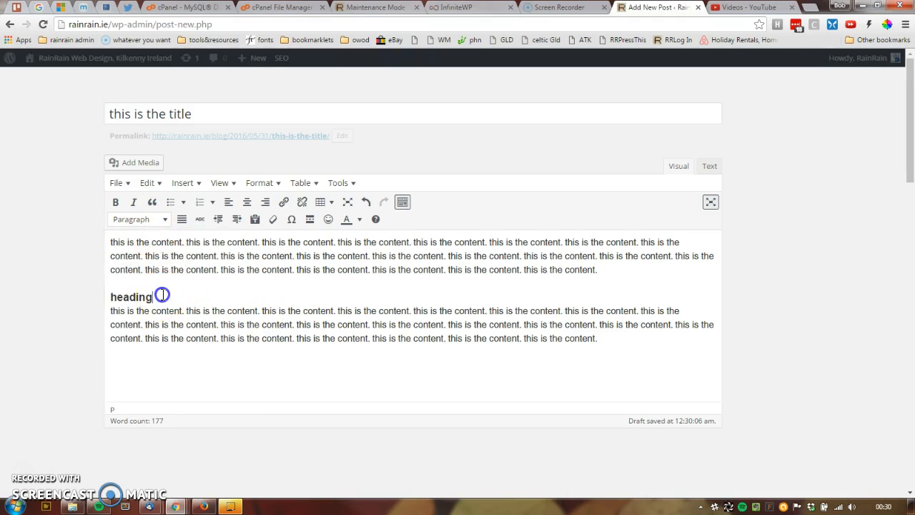
pyautogui.click(163, 221)
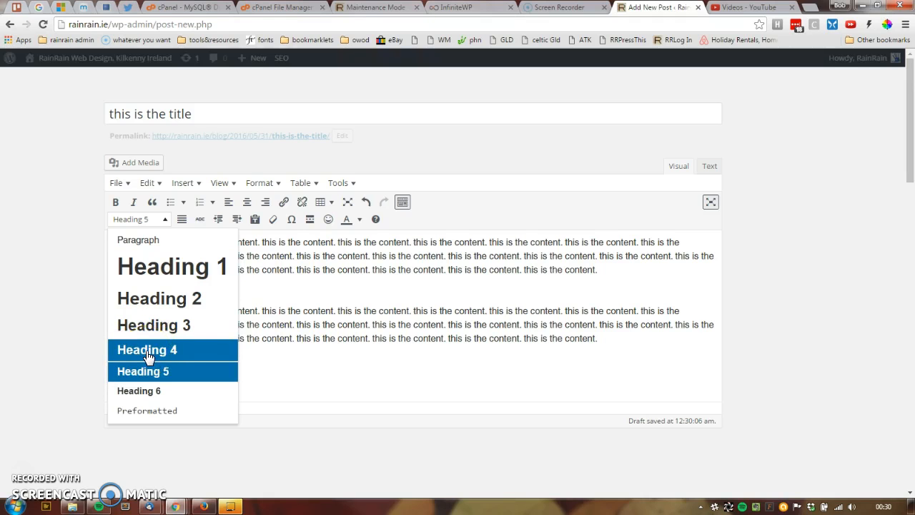
pyautogui.click(296, 324)
# Step: Join the heading line to the end of the first paragraph and undo the change
pyautogui.click(111, 295)
pyautogui.press('BackSpace')
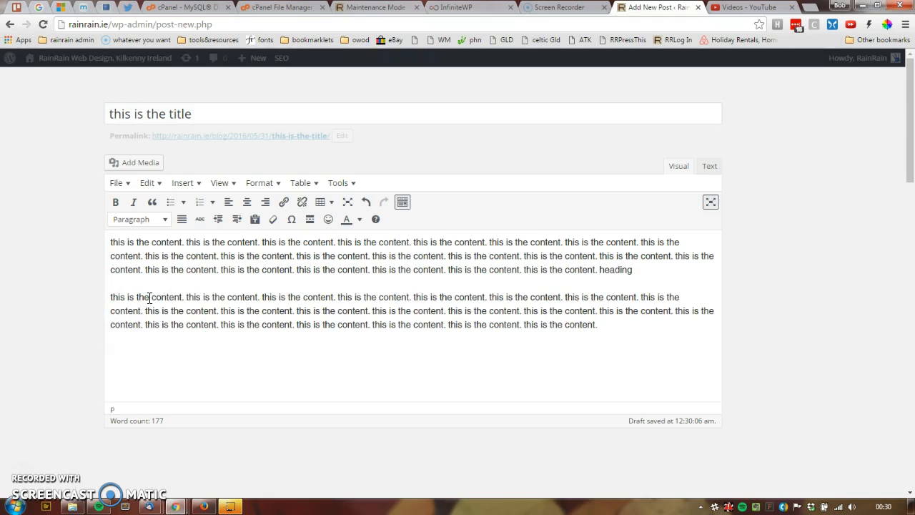
pyautogui.hotkey('ctrl', 'z')
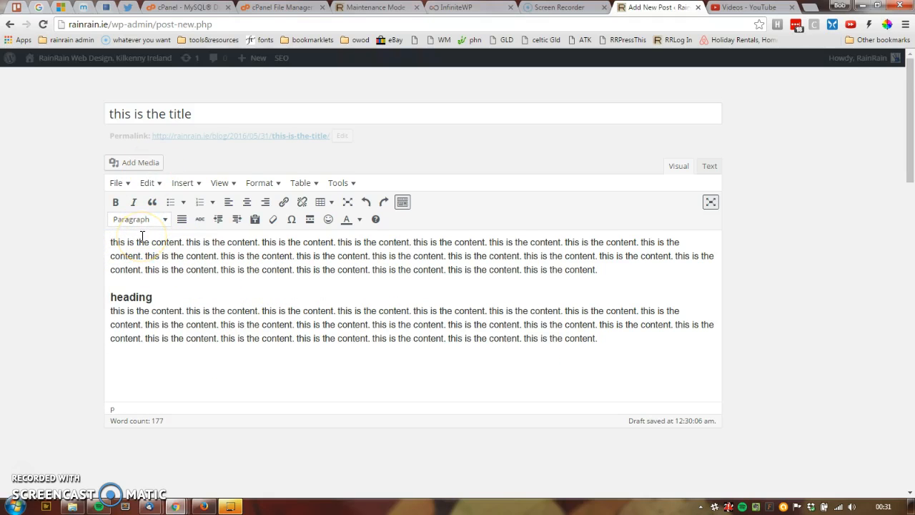
pyautogui.moveTo(206, 117); pyautogui.dragTo(90, 123)
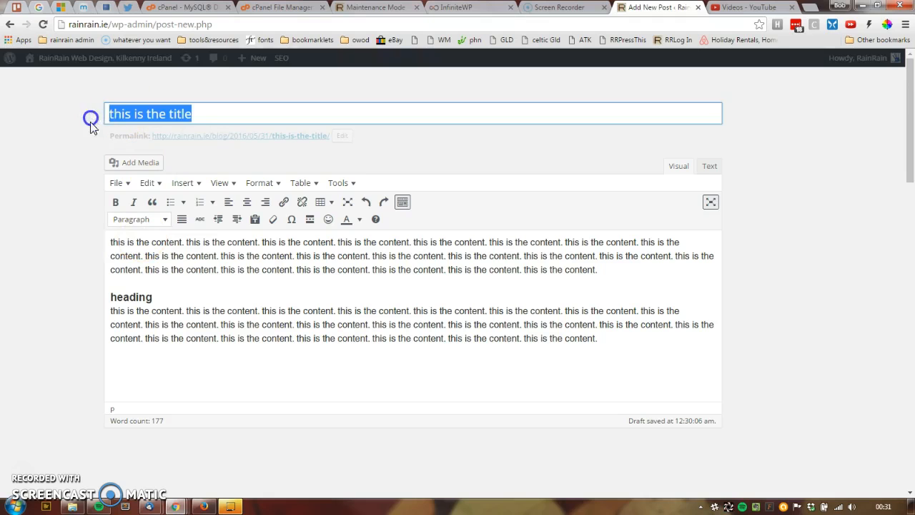
pyautogui.click(113, 239)
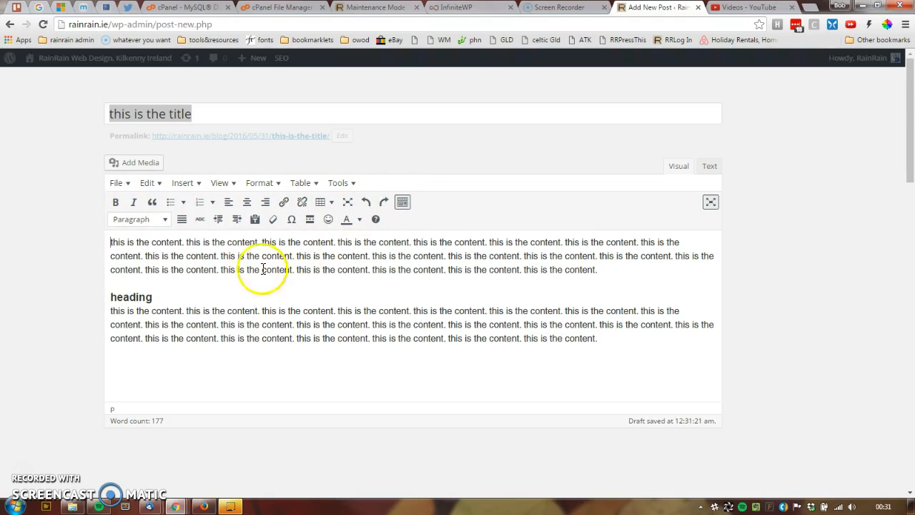
# Step: Apply bold and italic to the word "content" in the first paragraph's second line and remove both
pyautogui.doubleClick(200, 255)
pyautogui.click(115, 202)
pyautogui.click(133, 203)
pyautogui.click(118, 203)
pyautogui.click(131, 203)
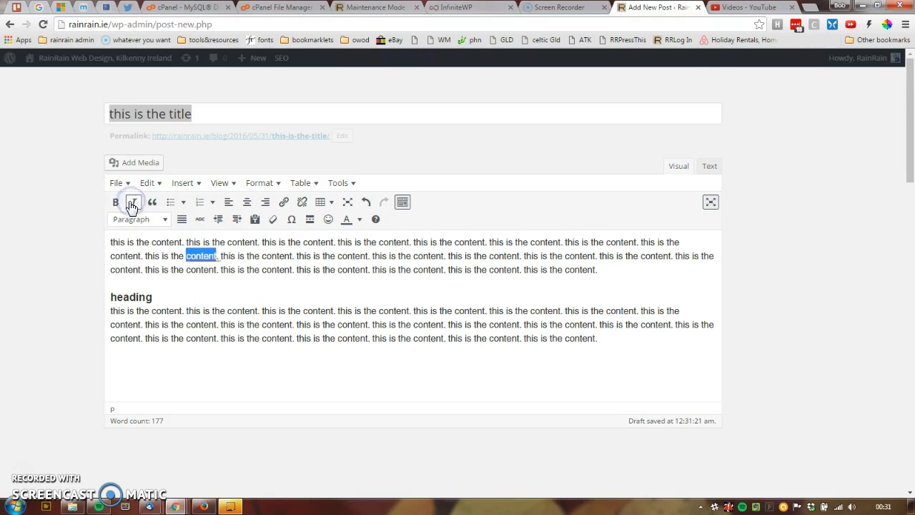
# Step: Strike through the word "content" in the first paragraph's second line and clear its formatting
pyautogui.click(200, 219)
pyautogui.click(238, 328)
pyautogui.moveTo(220, 257); pyautogui.dragTo(170, 246)
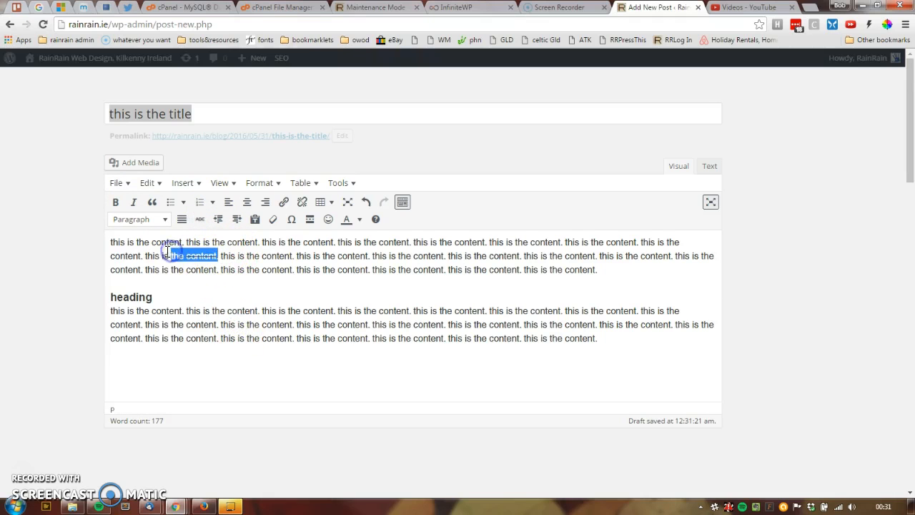
pyautogui.click(274, 220)
pyautogui.click(219, 293)
pyautogui.moveTo(217, 256); pyautogui.dragTo(157, 258)
pyautogui.click(253, 284)
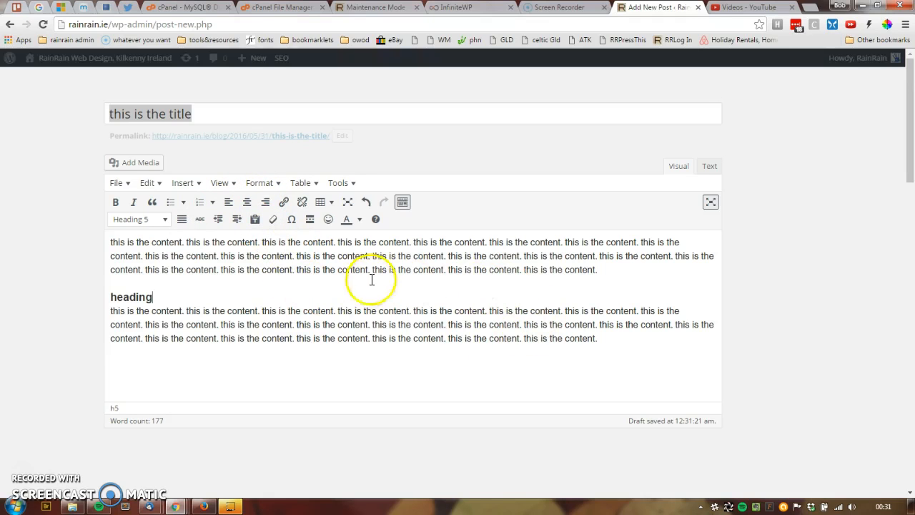
pyautogui.click(123, 356)
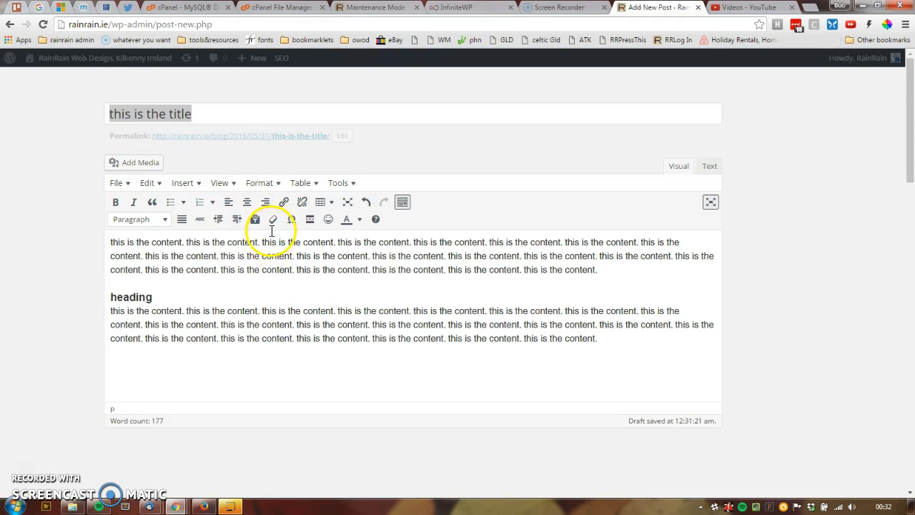
# Step: Start a link on "content" in the first paragraph's third line, browse the existing content to link to, and cancel
pyautogui.doubleClick(277, 270)
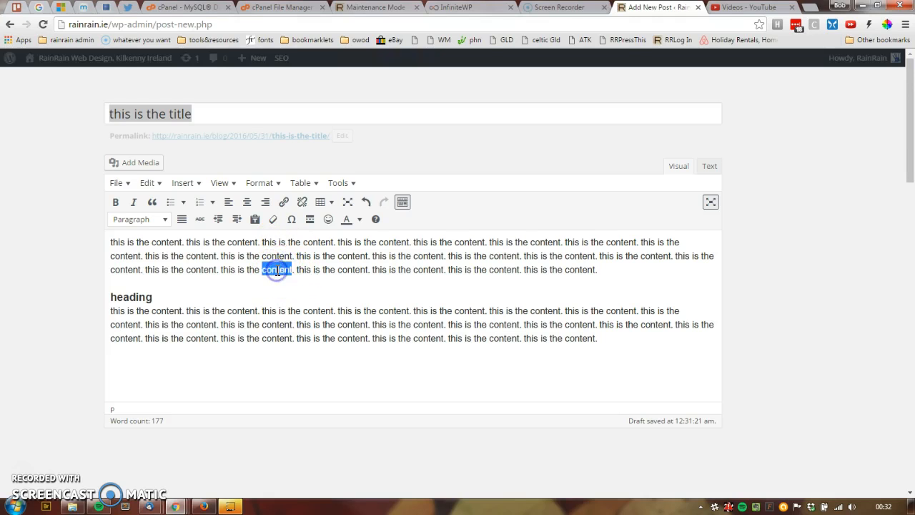
pyautogui.click(284, 204)
pyautogui.click(187, 290)
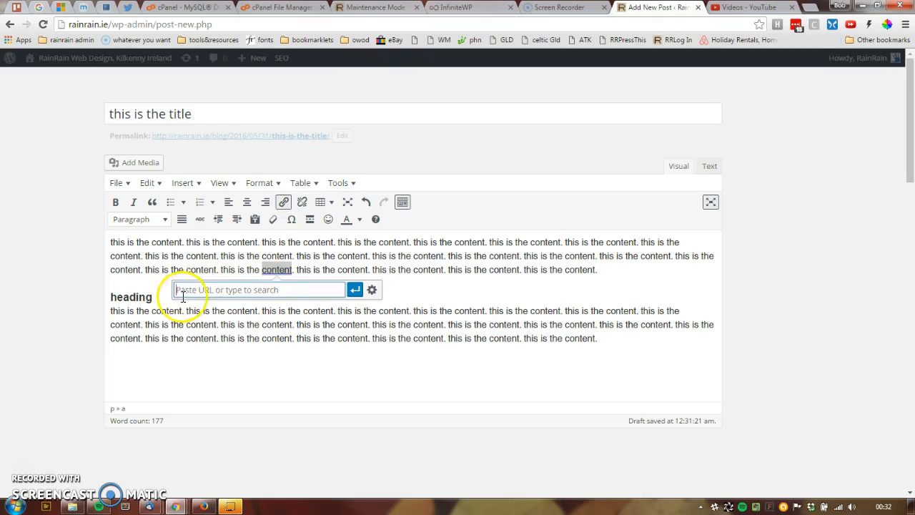
pyautogui.click(371, 289)
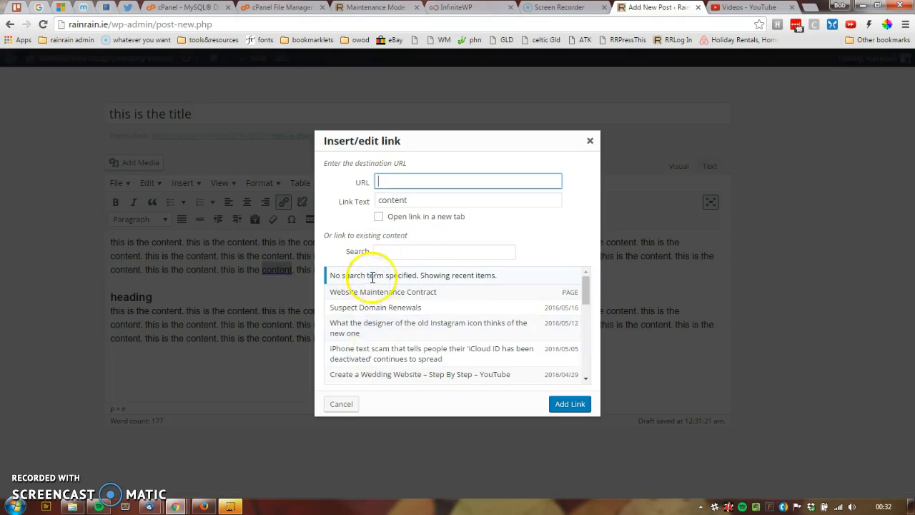
pyautogui.scroll(-5, 368, 361)
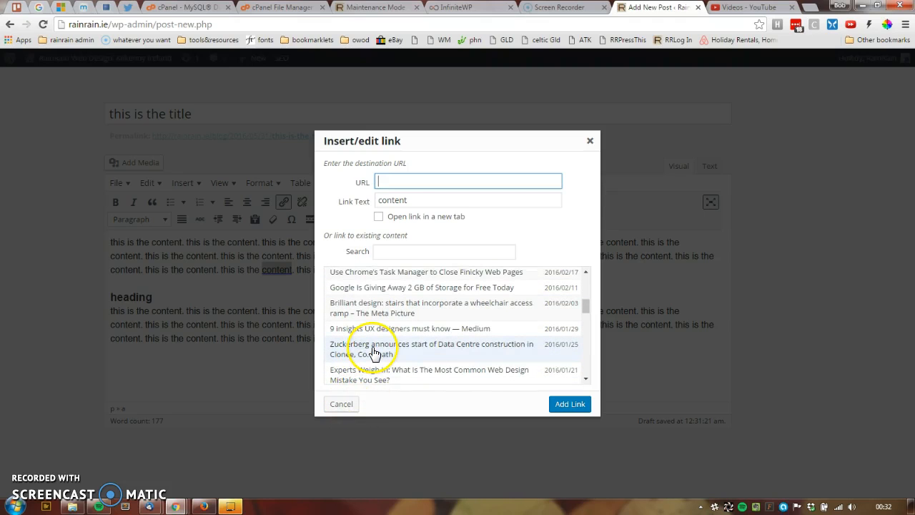
pyautogui.click(343, 403)
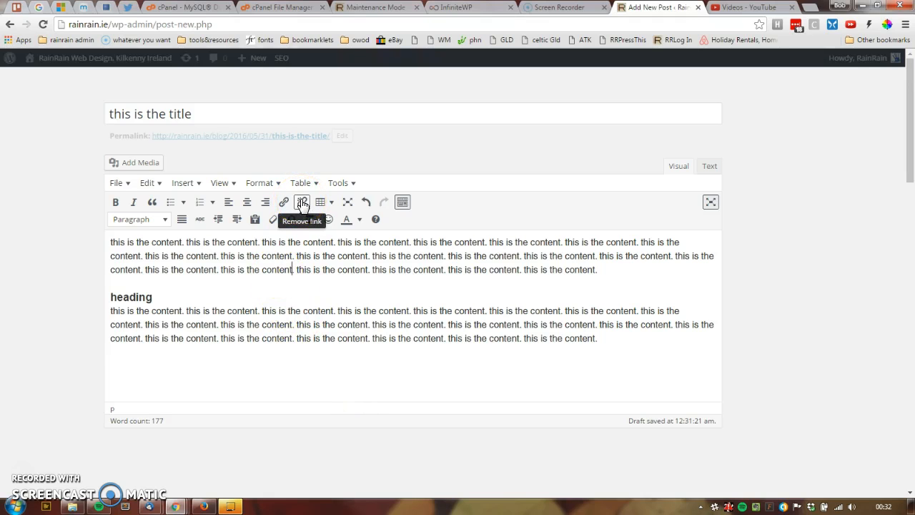
# Step: Preview the table insertion options, and hide and restore the second row of formatting tools
pyautogui.click(329, 202)
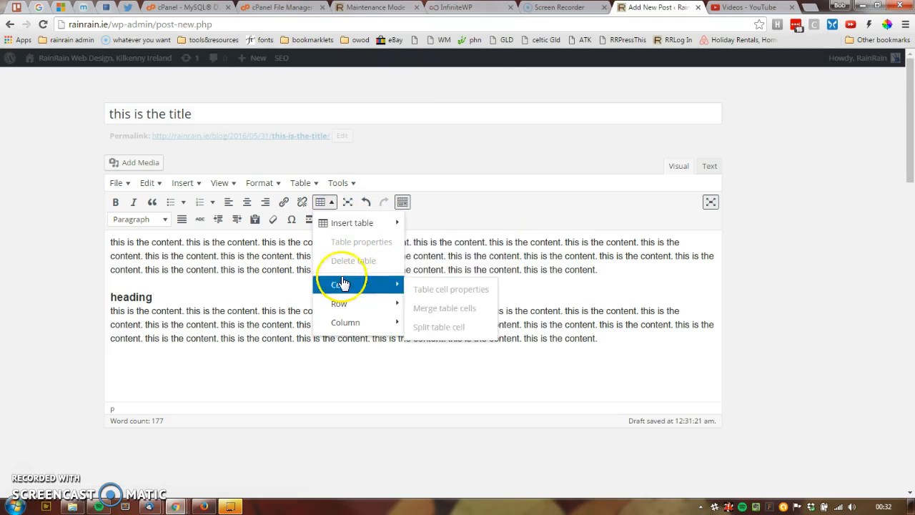
pyautogui.click(323, 203)
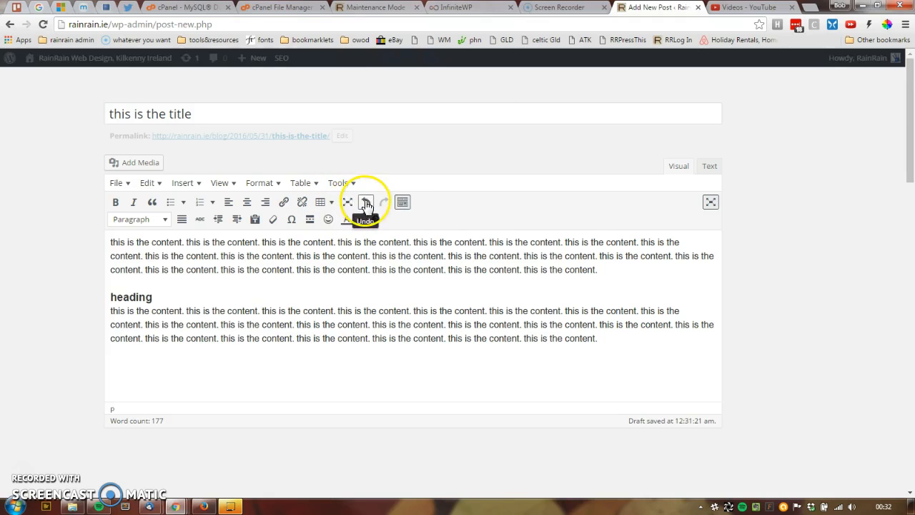
pyautogui.click(404, 204)
pyautogui.click(405, 205)
pyautogui.click(405, 205)
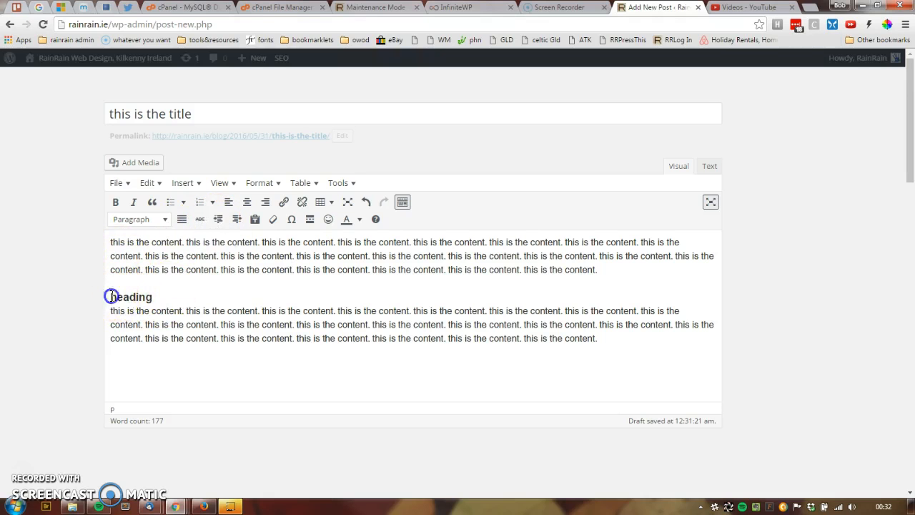
# Step: Indent the heading and the paragraph below it by one level and remove the indent
pyautogui.moveTo(112, 296); pyautogui.dragTo(170, 338)
pyautogui.click(239, 219)
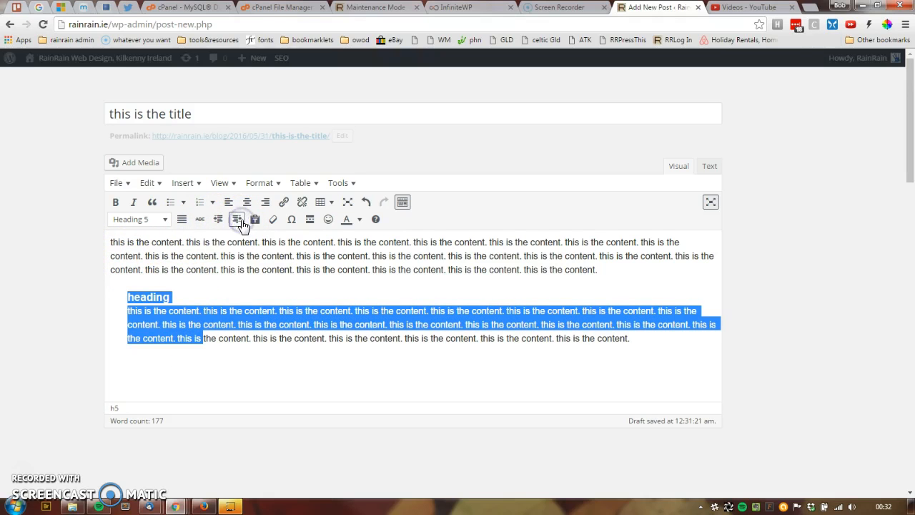
pyautogui.click(218, 219)
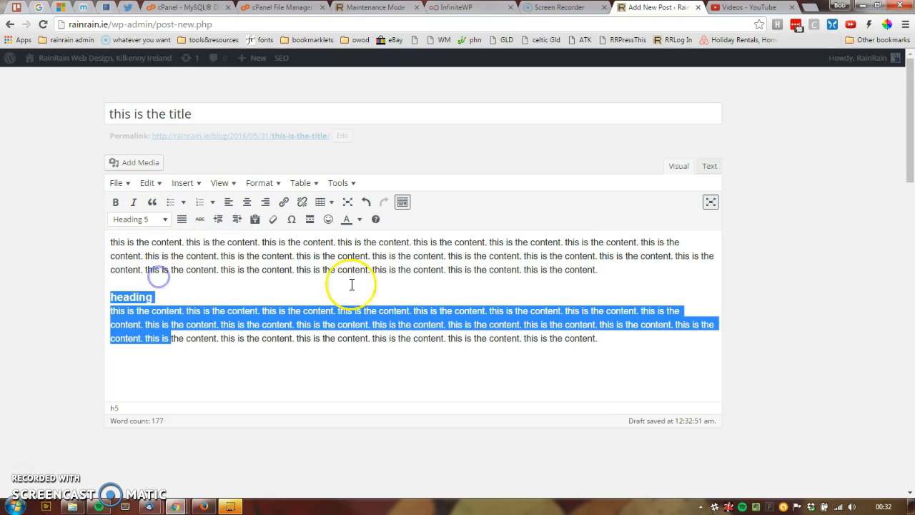
# Step: Cut the end of the first paragraph, from "e content." onwards, and paste it as a new paragraph above the heading
pyautogui.click(619, 271)
pyautogui.moveTo(619, 271); pyautogui.dragTo(328, 274)
pyautogui.hotkey('ctrl', 'c')
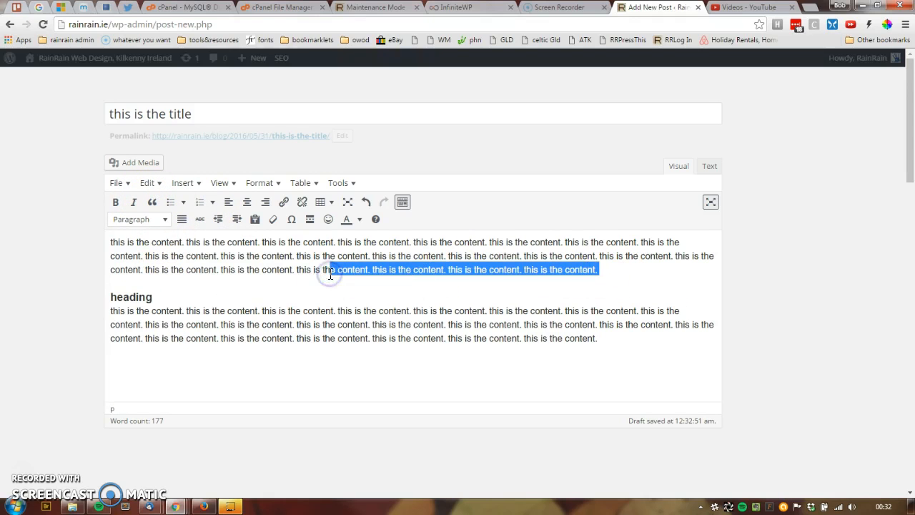
pyautogui.press('BackSpace')
pyautogui.press('Return')
pyautogui.hotkey('ctrl', 'v')
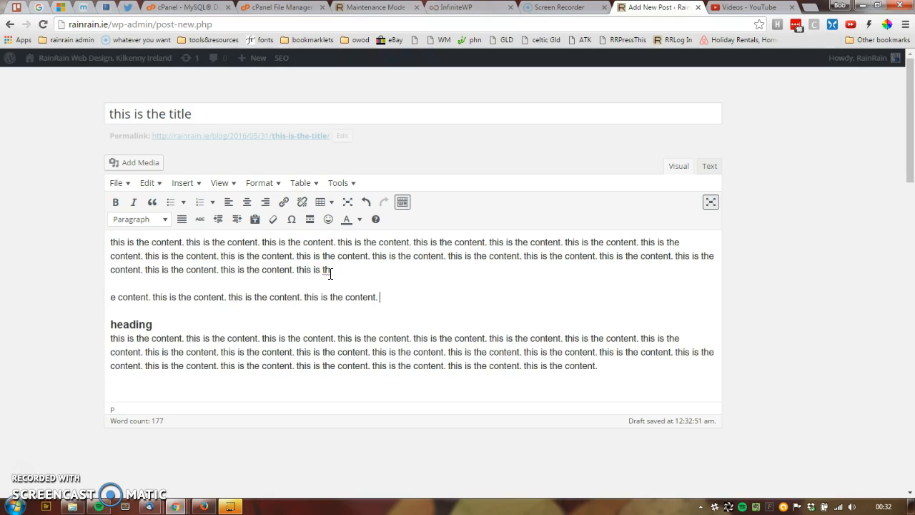
# Step: Format the short paragraph above the heading as a blockquote
pyautogui.moveTo(379, 296); pyautogui.dragTo(81, 296)
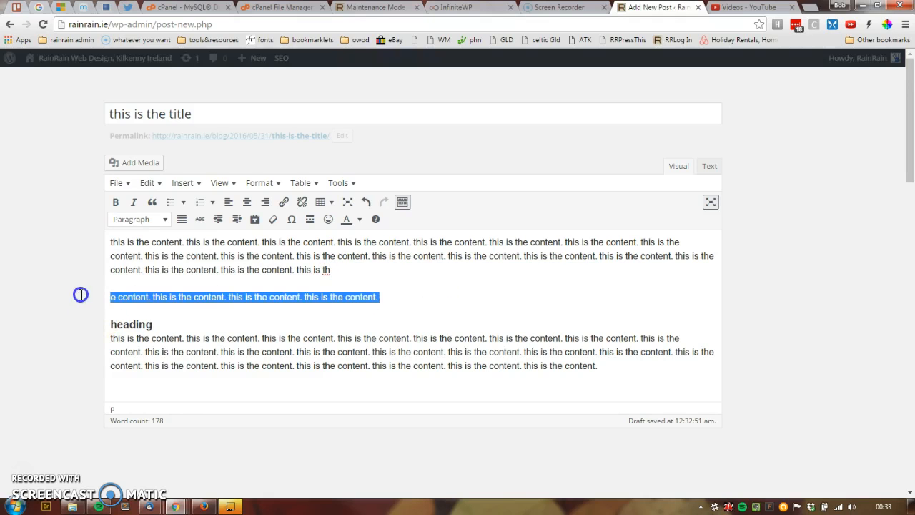
pyautogui.click(150, 202)
pyautogui.click(185, 306)
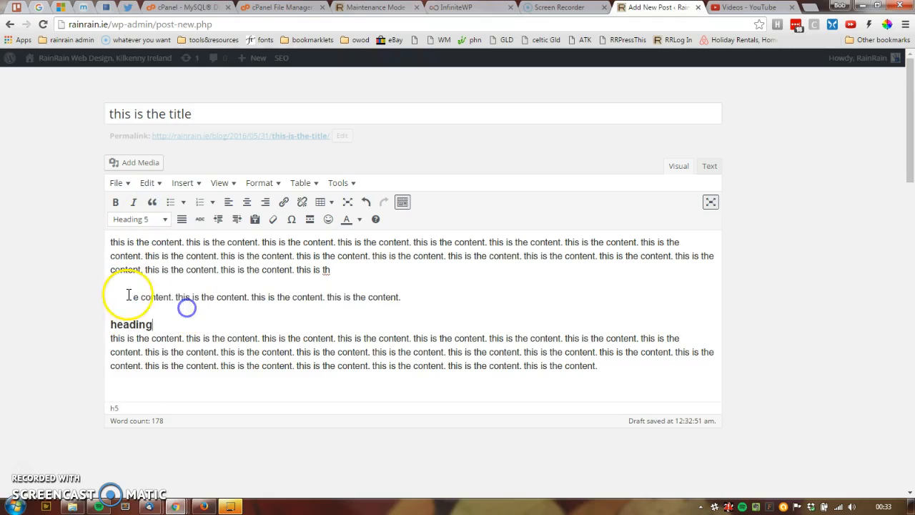
pyautogui.moveTo(404, 296); pyautogui.dragTo(145, 300)
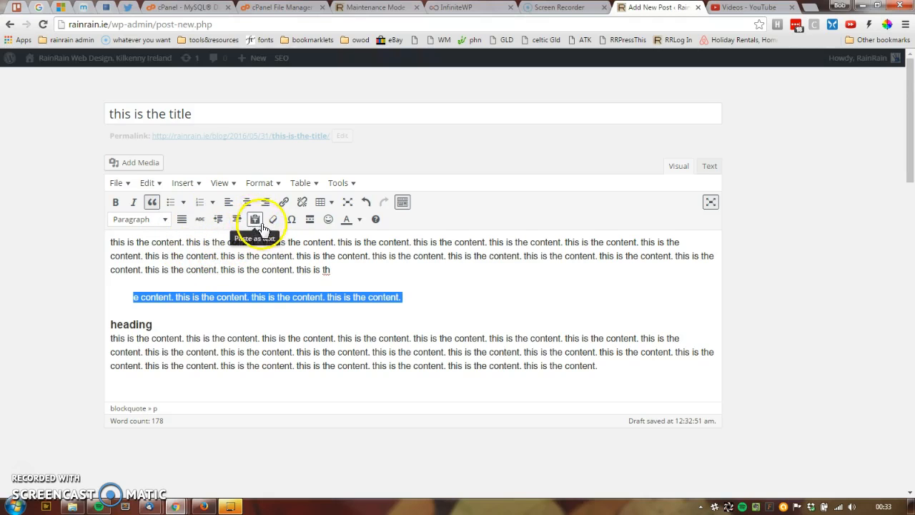
pyautogui.click(255, 220)
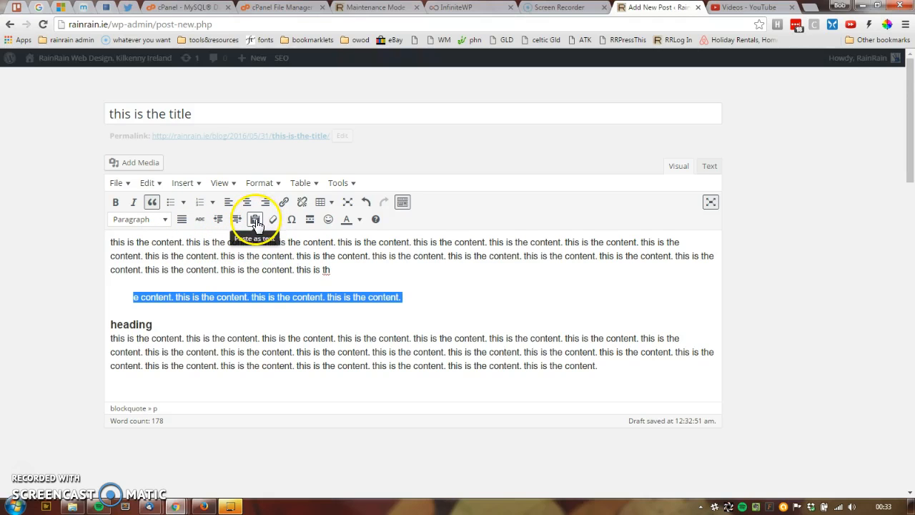
pyautogui.click(285, 255)
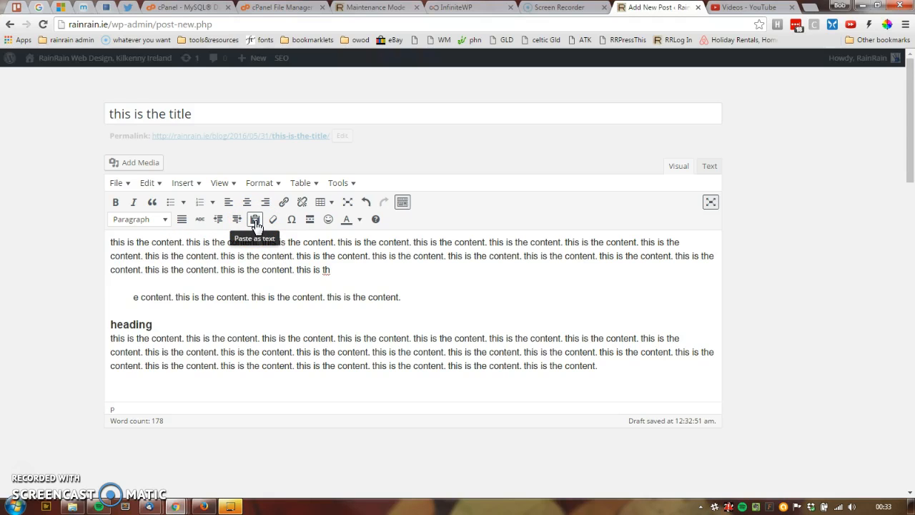
pyautogui.moveTo(586, 366); pyautogui.dragTo(126, 238)
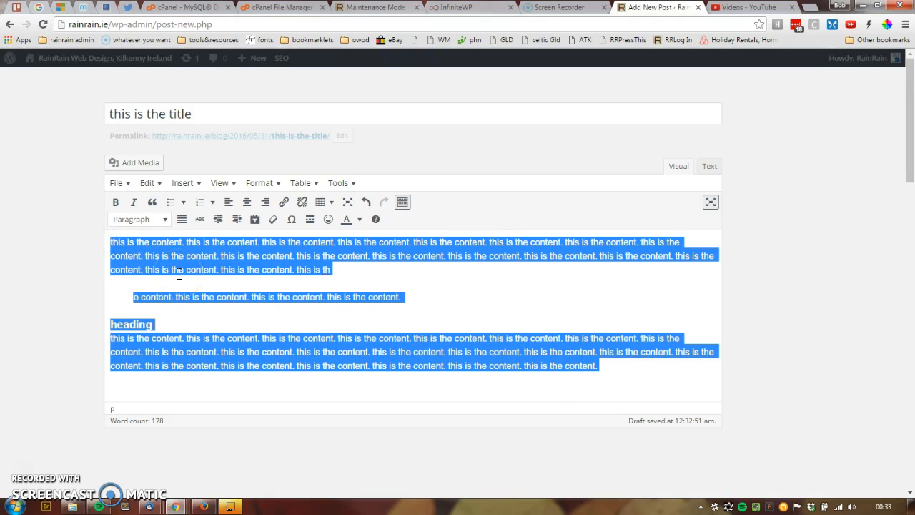
pyautogui.click(240, 329)
pyautogui.click(208, 336)
pyautogui.click(598, 365)
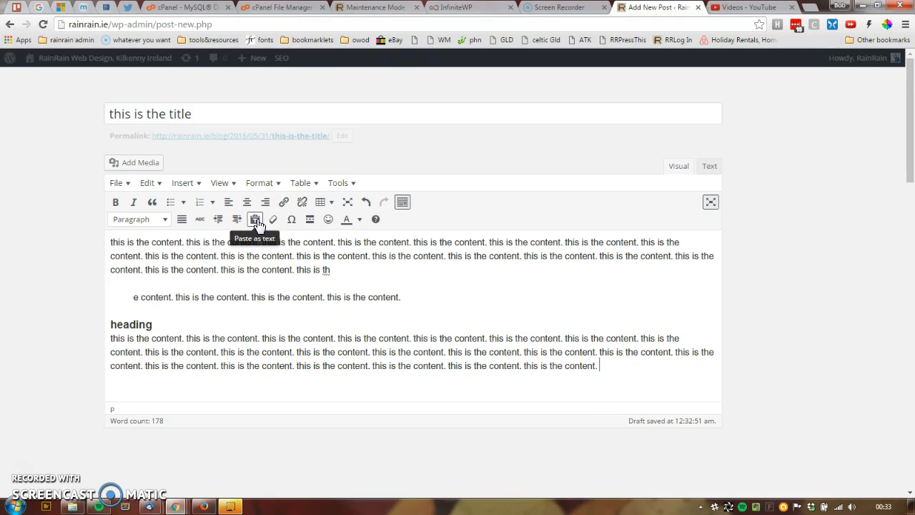
pyautogui.click(311, 220)
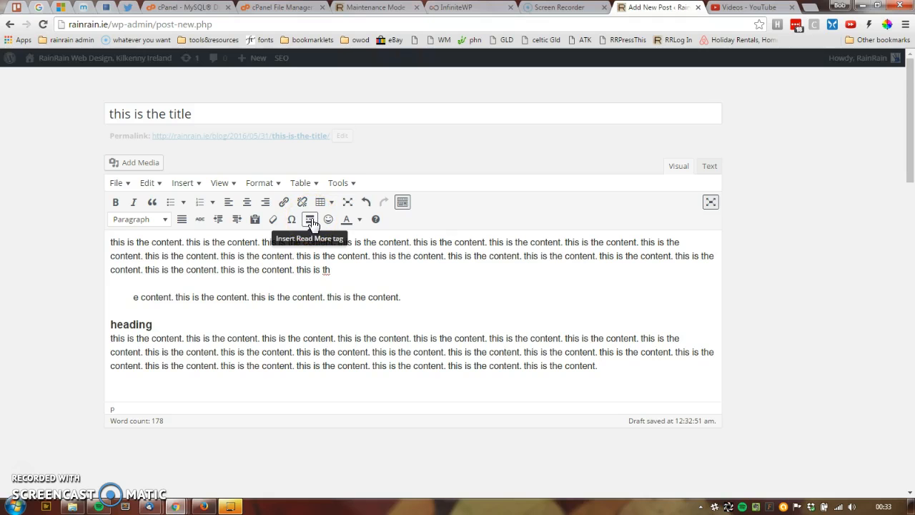
pyautogui.click(312, 221)
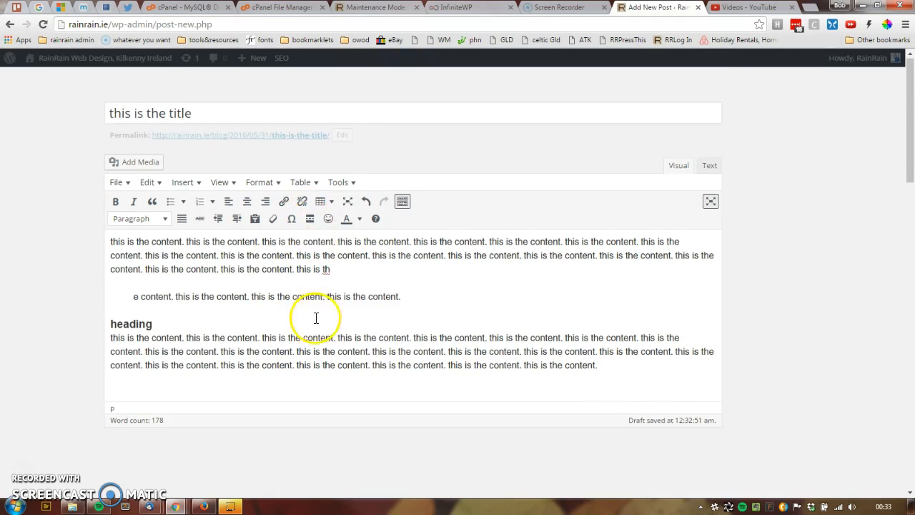
# Step: Look at the Excerpt box below the editor and return to the post content
pyautogui.scroll(-3, 316, 317)
pyautogui.click(137, 306)
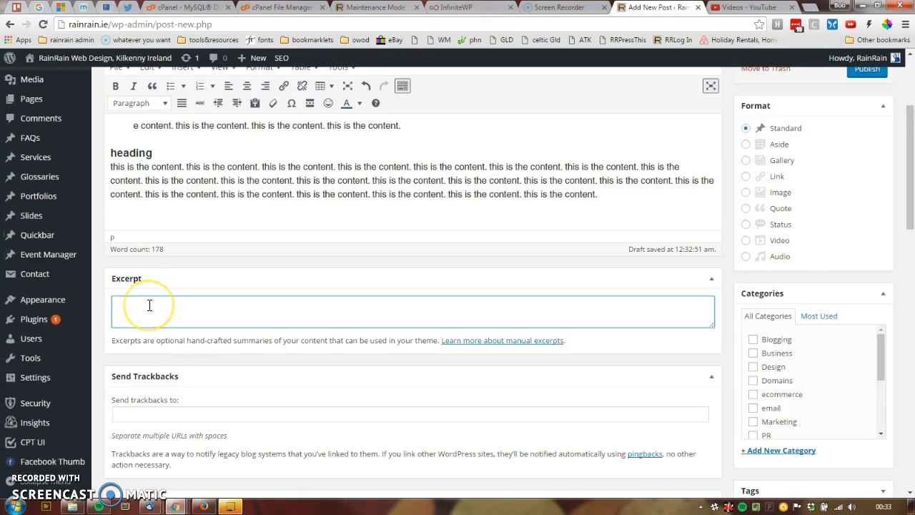
pyautogui.scroll(3, 152, 306)
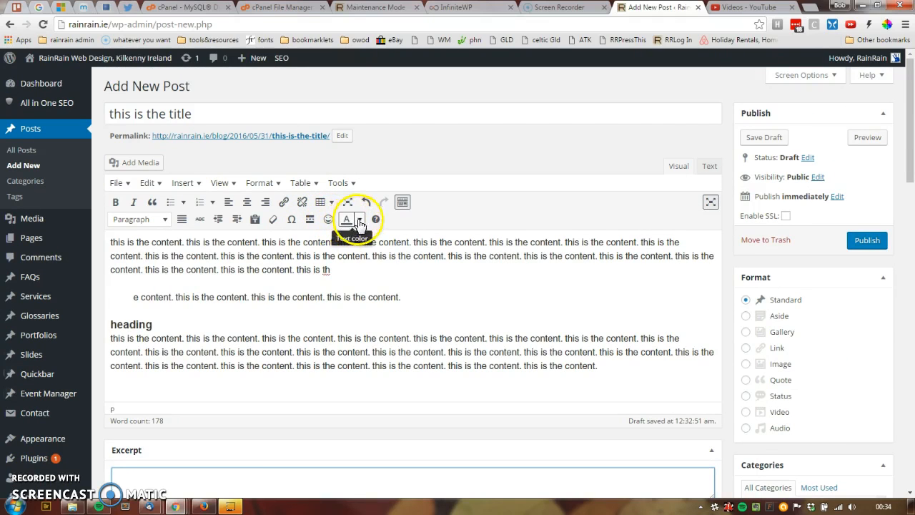
# Step: Preview the text colour palette for the word "content" in the first paragraph's second line without choosing a colour
pyautogui.doubleClick(352, 256)
pyautogui.click(359, 220)
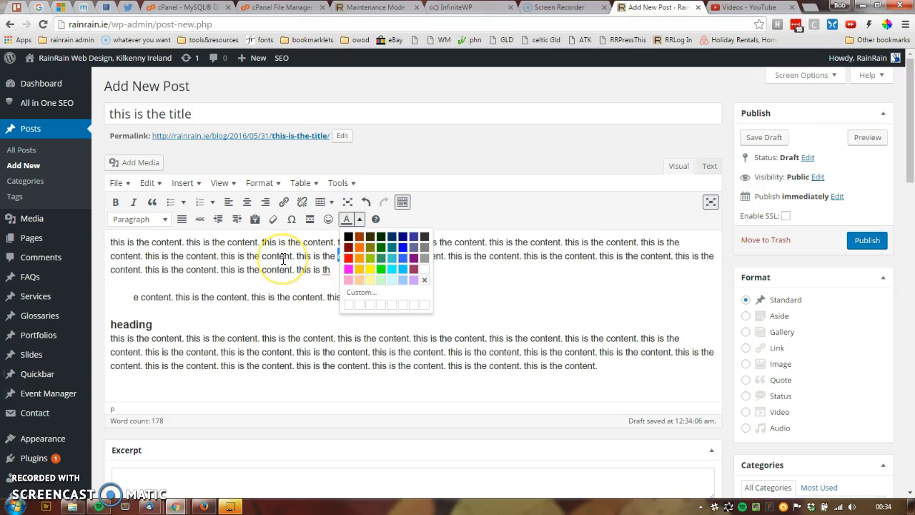
pyautogui.click(283, 258)
pyautogui.click(343, 259)
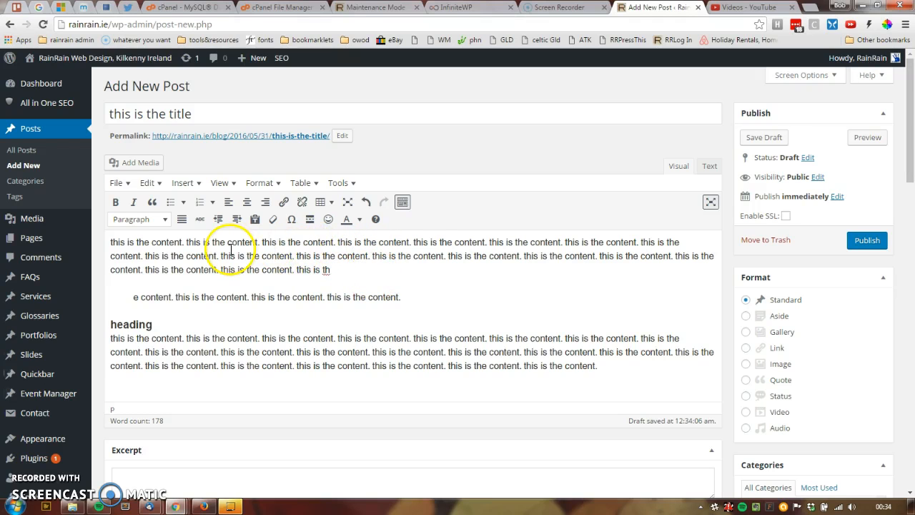
pyautogui.click(360, 219)
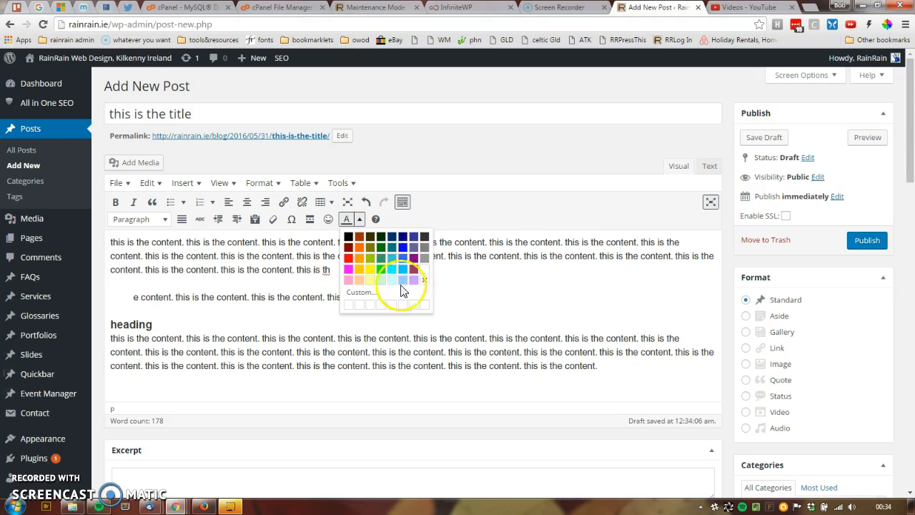
pyautogui.click(483, 298)
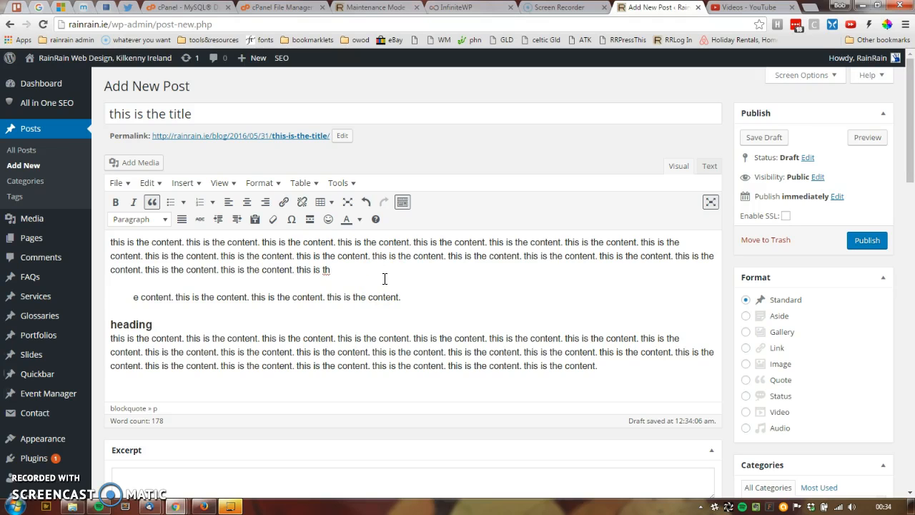
# Step: View the post's HTML source in the text editor and return to the visual editor
pyautogui.click(706, 167)
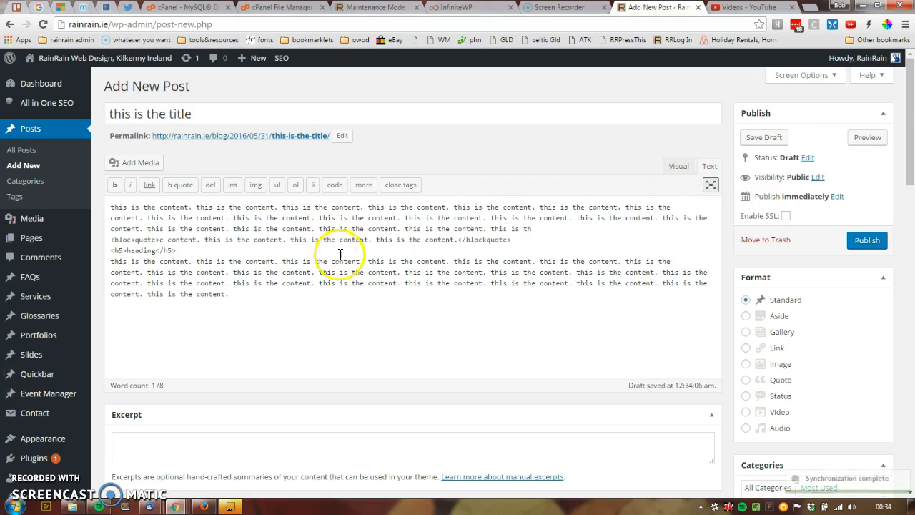
pyautogui.click(711, 166)
pyautogui.click(671, 168)
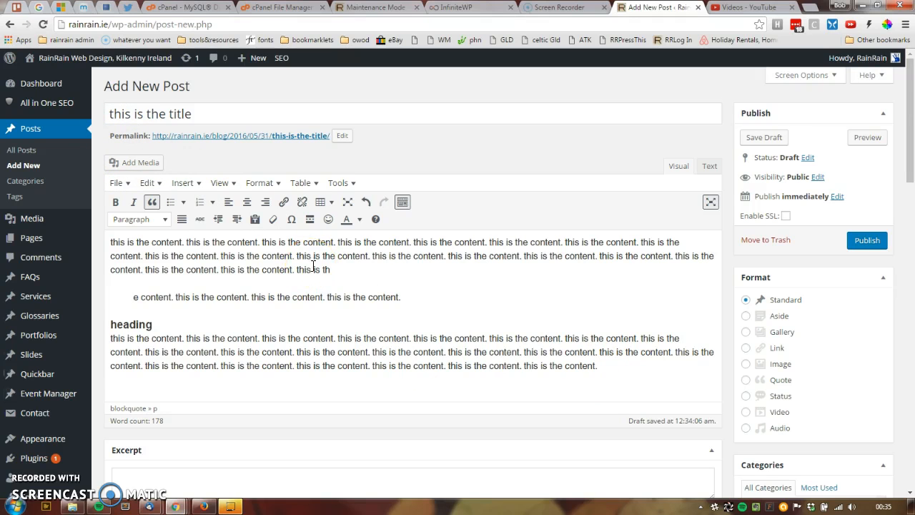
# Step: Look over the sections below the editor and review the available boxes in Screen Options
pyautogui.scroll(-1, 388, 300)
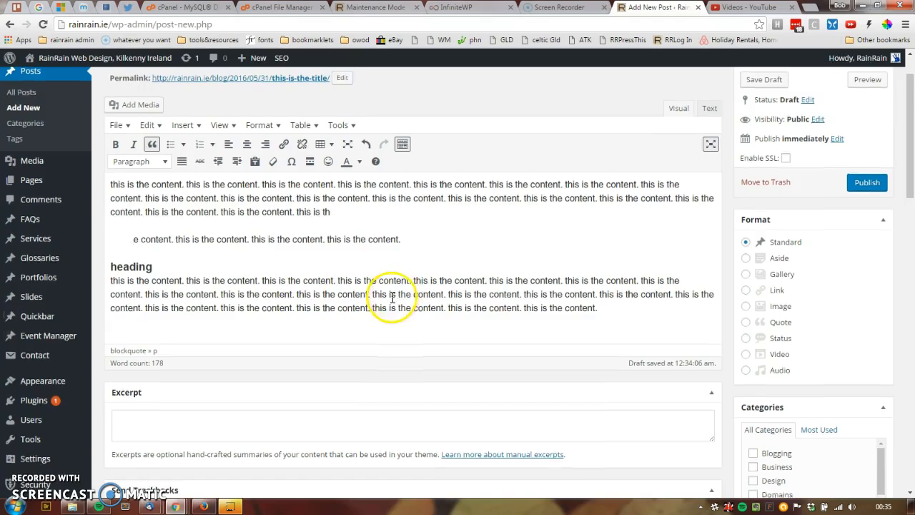
pyautogui.scroll(-1, 433, 281)
pyautogui.scroll(2, 433, 282)
pyautogui.scroll(-1, 434, 291)
pyautogui.scroll(-5, 434, 291)
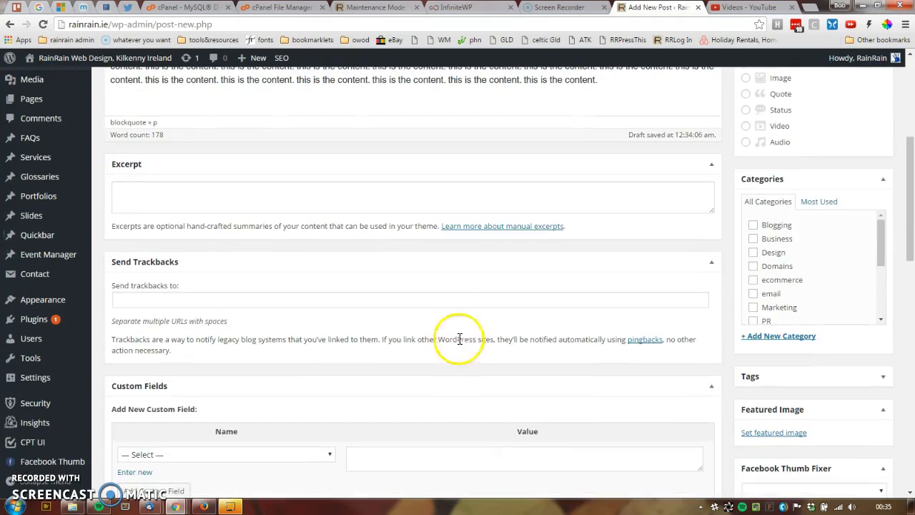
pyautogui.scroll(5, 465, 361)
pyautogui.scroll(1, 757, 107)
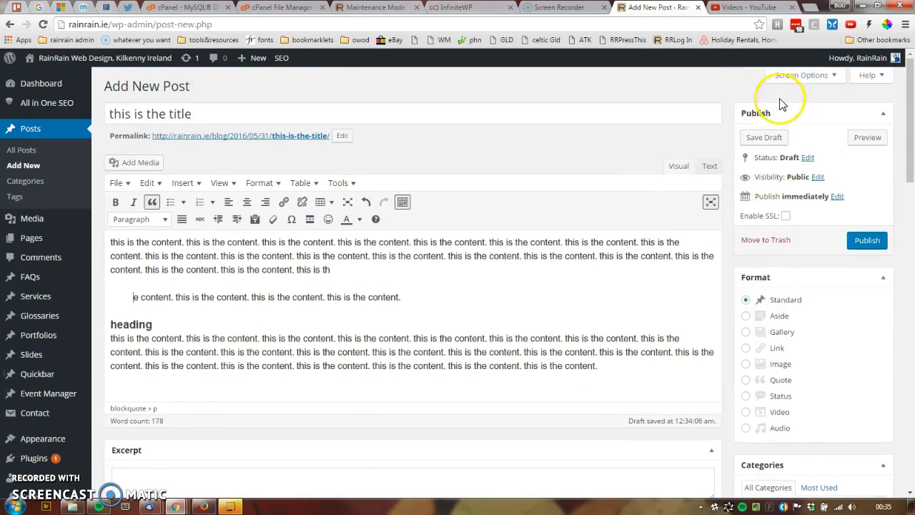
pyautogui.click(830, 77)
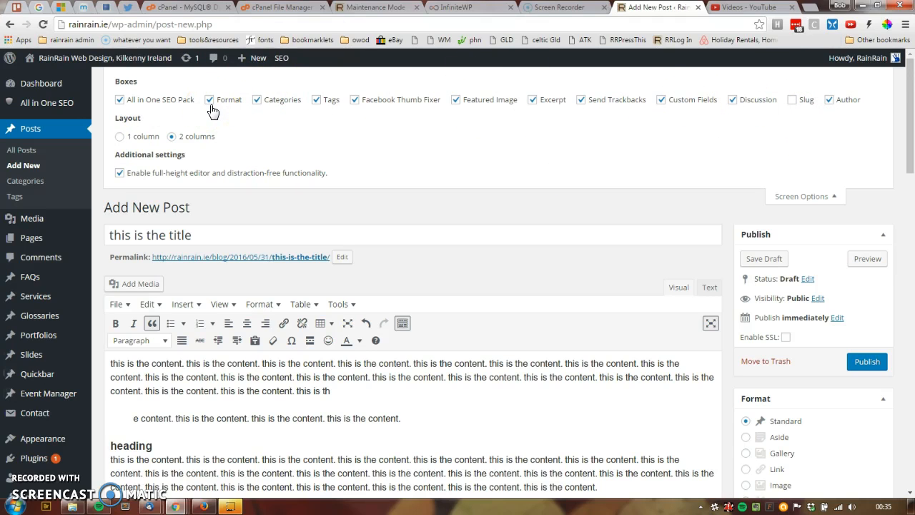
pyautogui.click(825, 198)
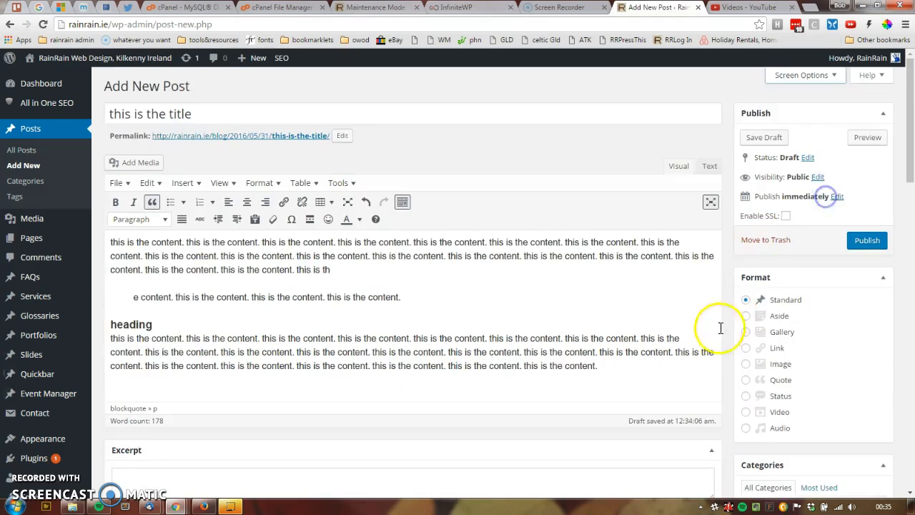
# Step: Examine the Excerpt, Send Trackbacks, Custom Fields, Discussion and Author boxes below the editor
pyautogui.scroll(-3, 603, 402)
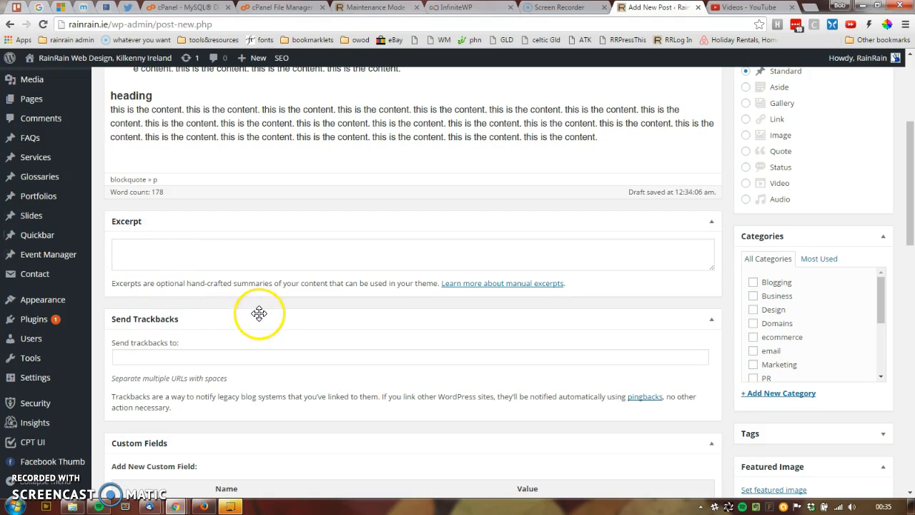
pyautogui.scroll(-2, 292, 332)
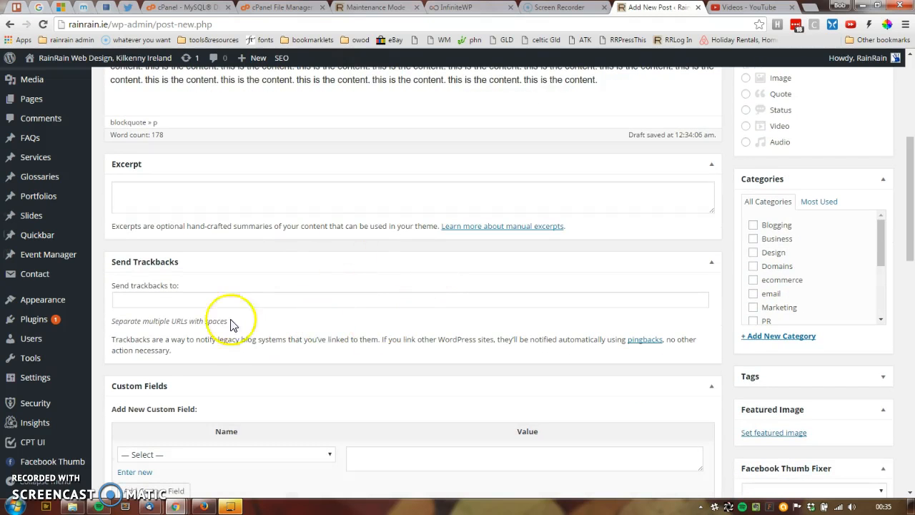
pyautogui.scroll(-2, 302, 361)
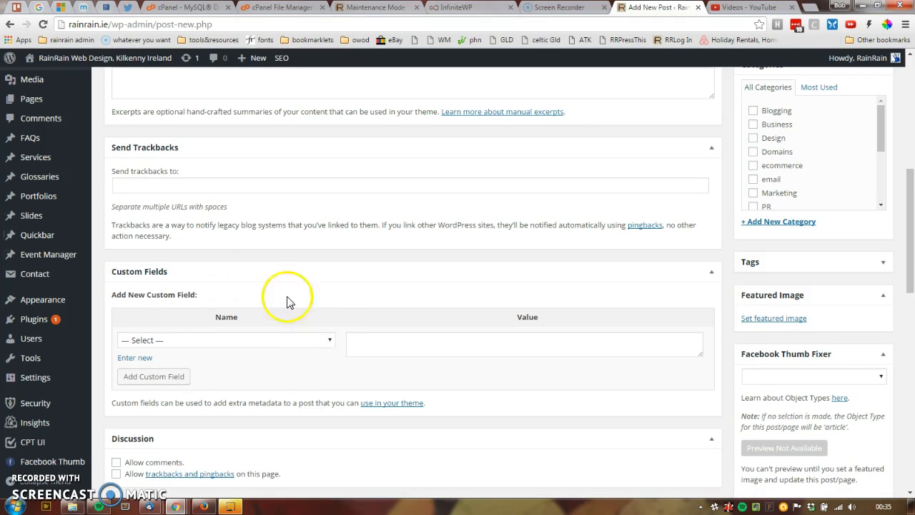
pyautogui.scroll(-3, 319, 365)
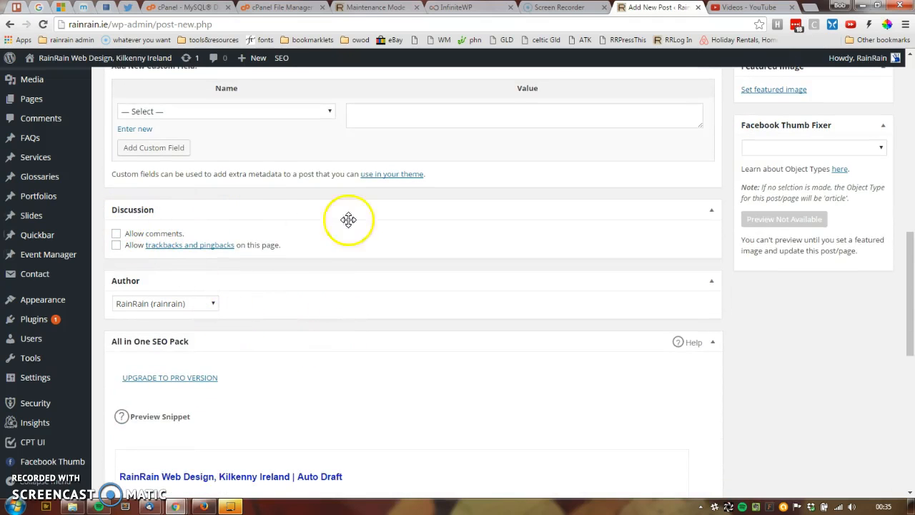
# Step: Hide the Discussion box through Screen Options and show it again
pyautogui.scroll(6, 843, 107)
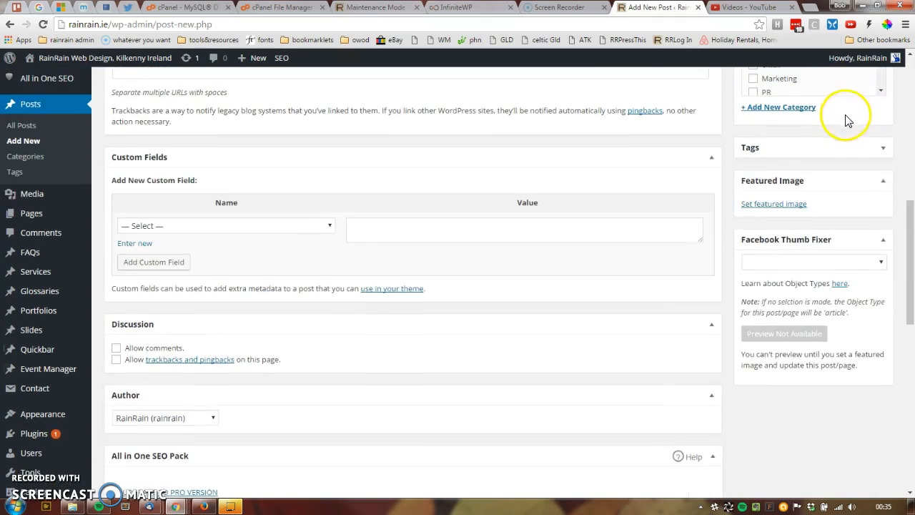
pyautogui.scroll(3, 833, 109)
pyautogui.click(829, 73)
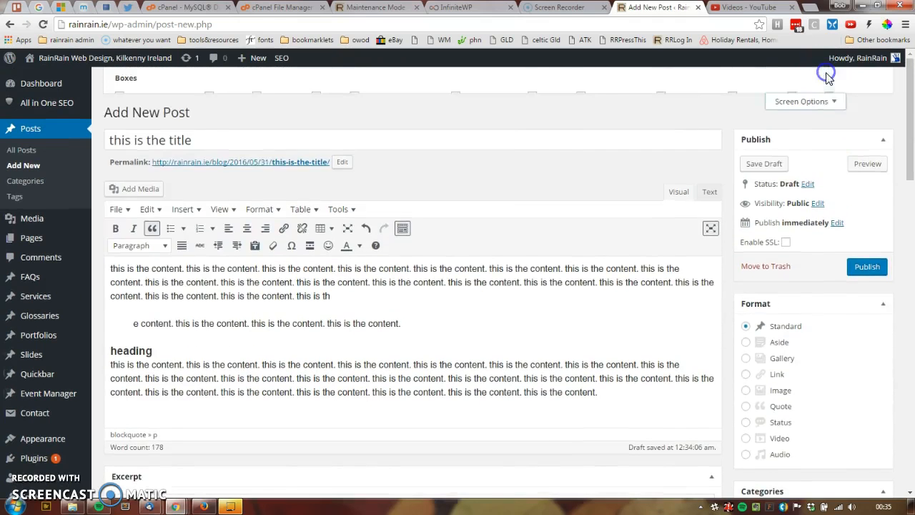
pyautogui.click(741, 101)
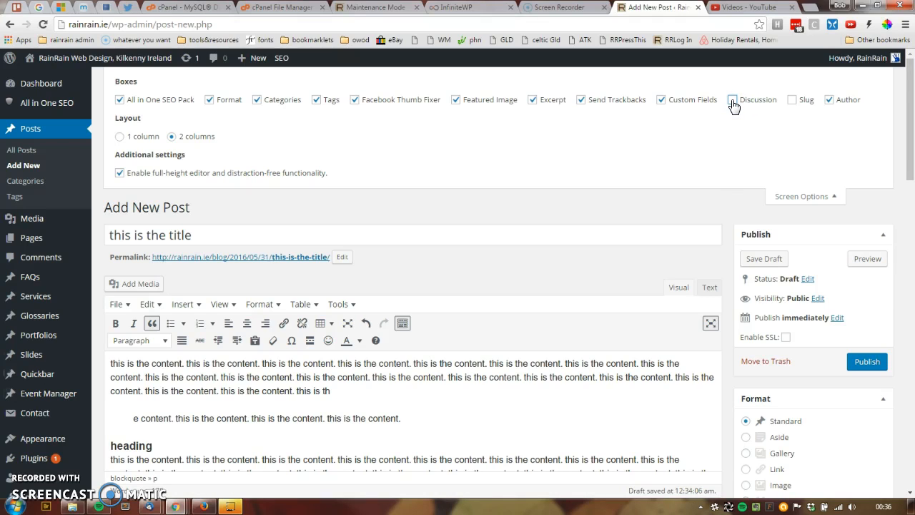
pyautogui.click(797, 202)
# Step: Allow comments on the post in the Discussion box and look over the Author and All in One SEO Pack boxes
pyautogui.scroll(-6, 715, 228)
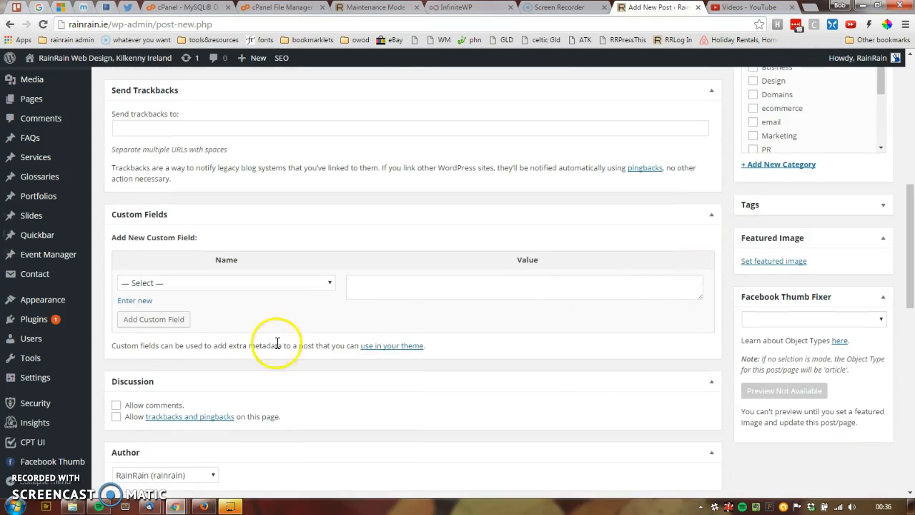
pyautogui.scroll(-3, 277, 343)
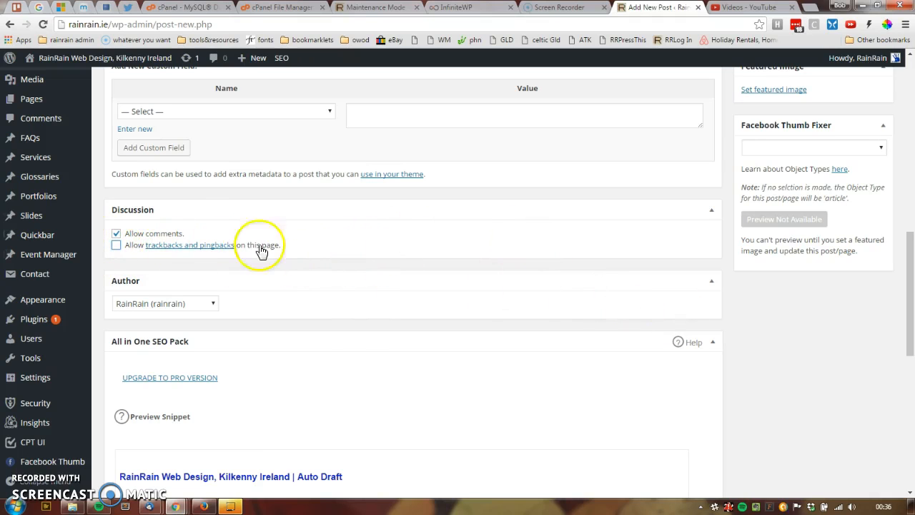
pyautogui.scroll(-2, 755, 321)
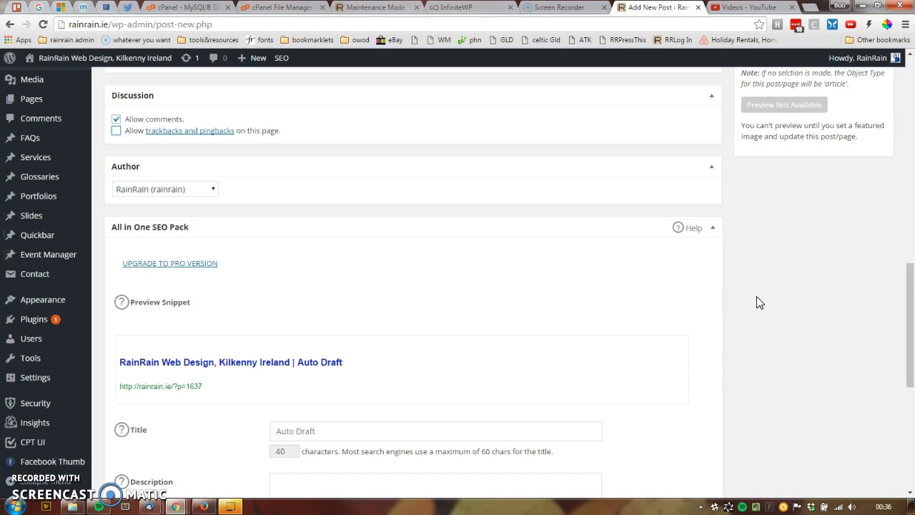
# Step: Look over the title, description and robots meta settings in the All in One SEO Pack box
pyautogui.scroll(-5, 759, 302)
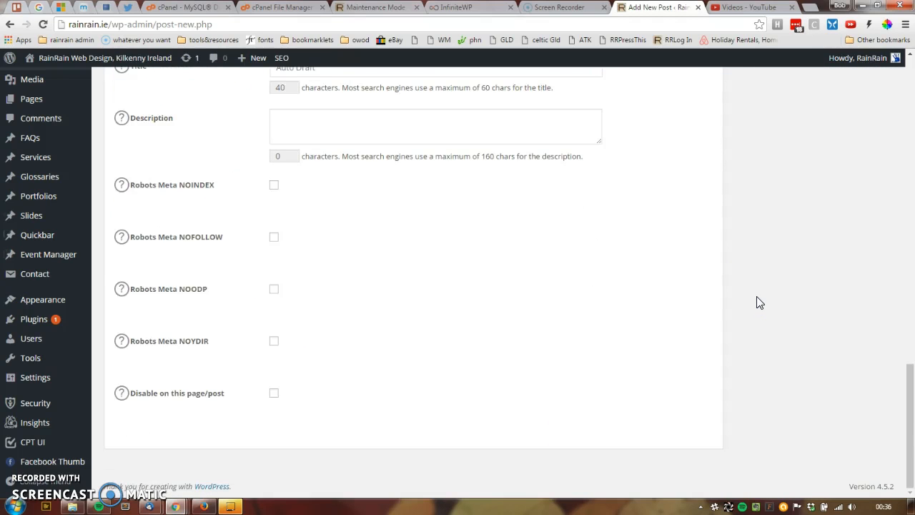
pyautogui.scroll(7, 759, 299)
pyautogui.scroll(-7, 759, 299)
pyautogui.scroll(5, 744, 349)
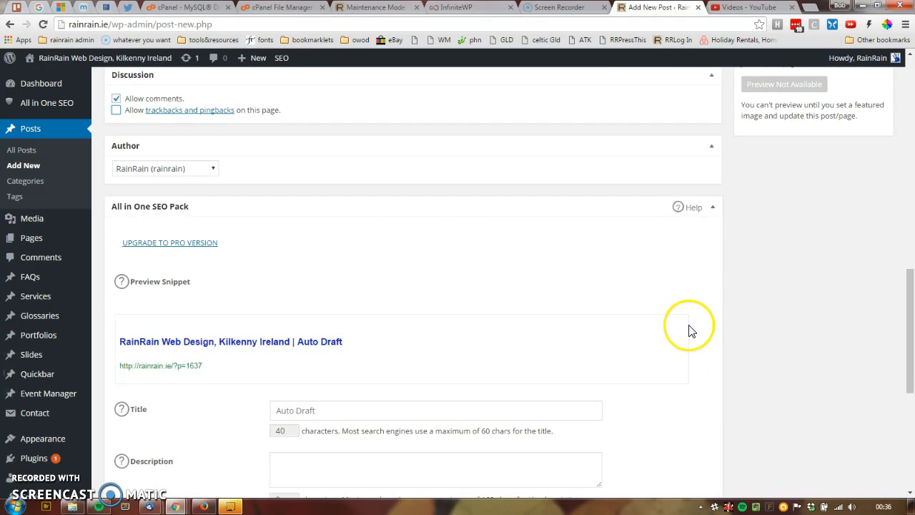
# Step: Review the visibility, status and publish date options in the Publish box, cancelling each without changes
pyautogui.scroll(11, 690, 331)
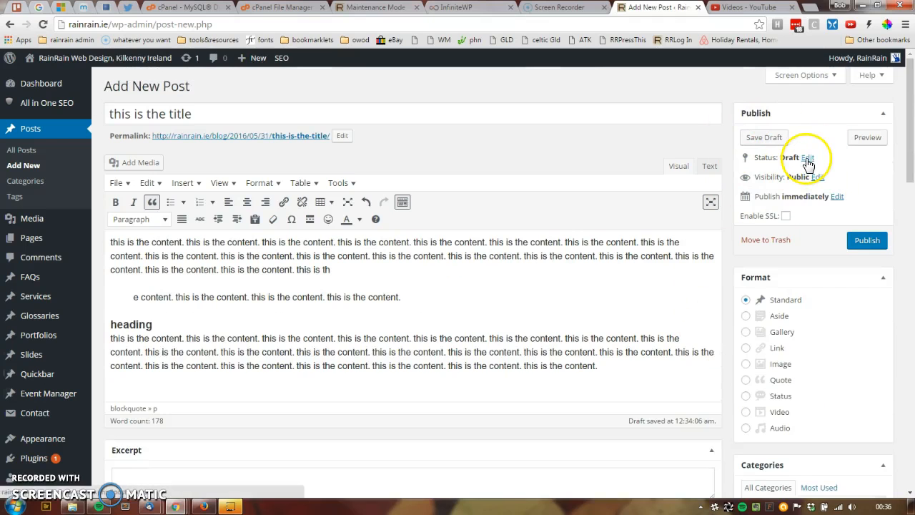
pyautogui.click(816, 177)
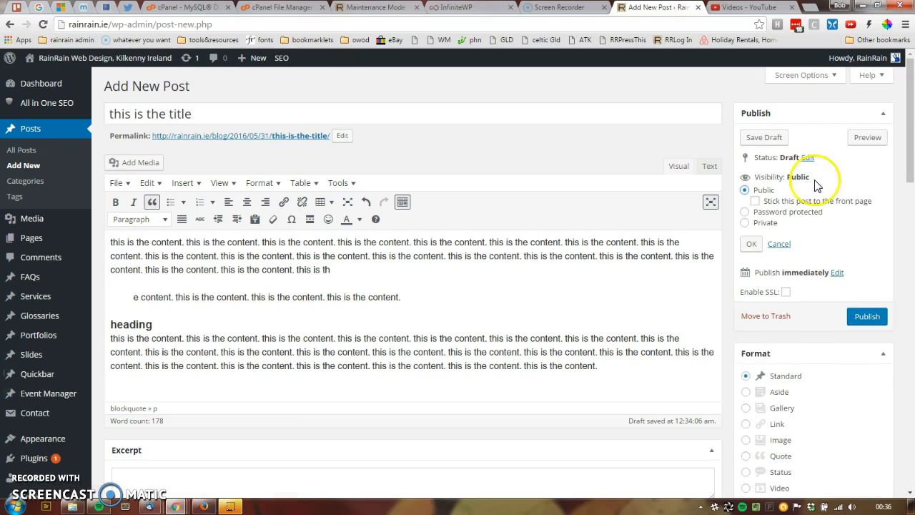
pyautogui.click(778, 244)
pyautogui.click(808, 158)
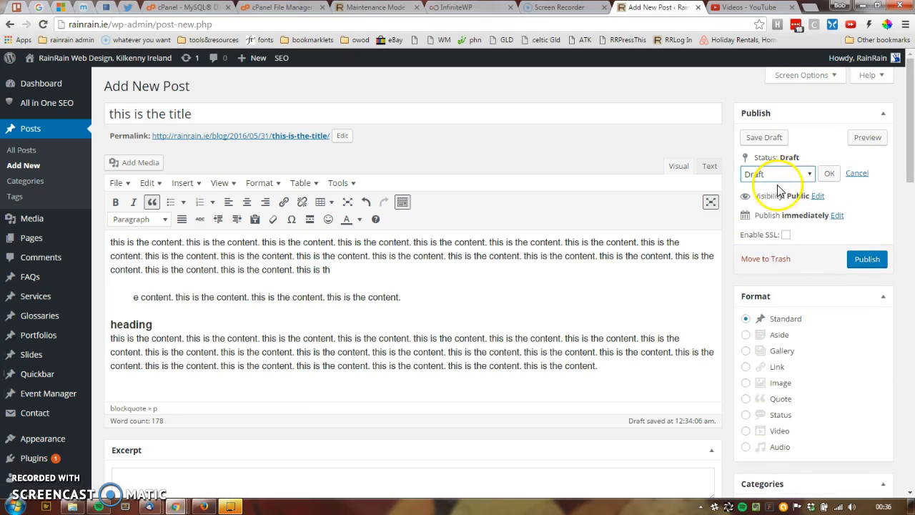
pyautogui.click(856, 175)
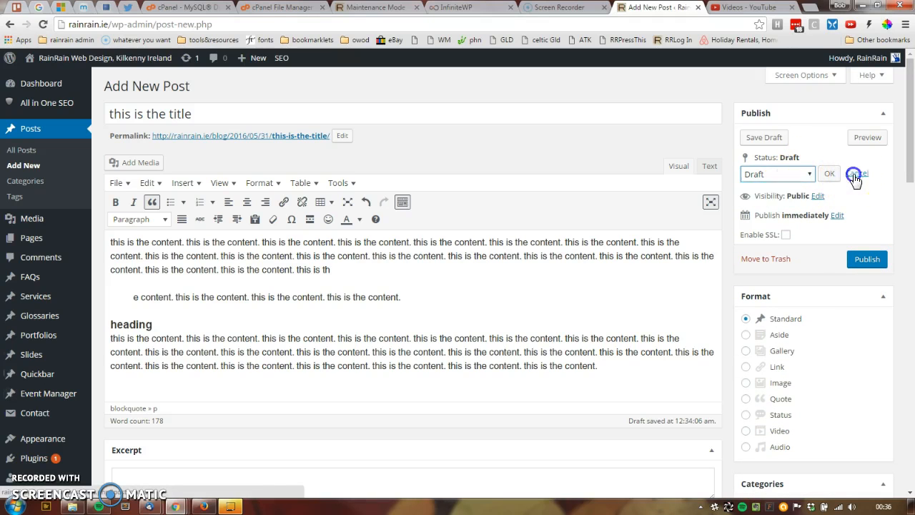
pyautogui.click(856, 174)
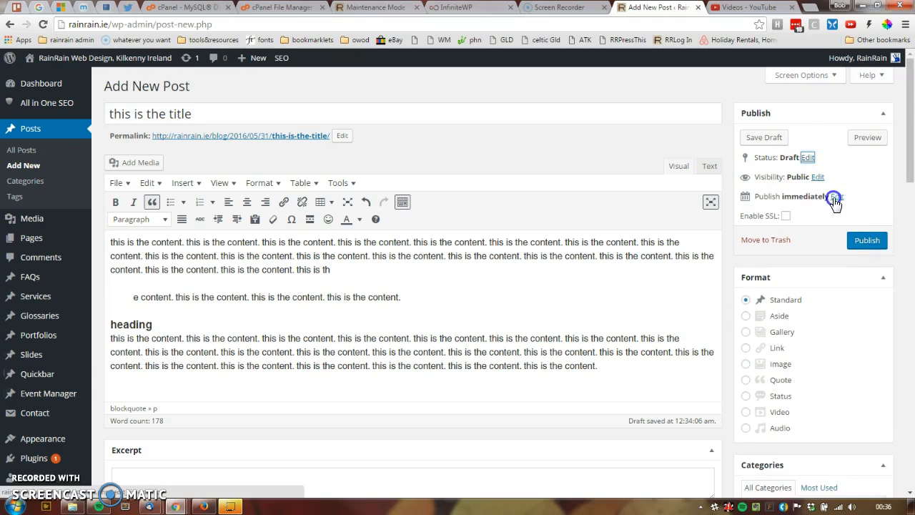
pyautogui.click(834, 198)
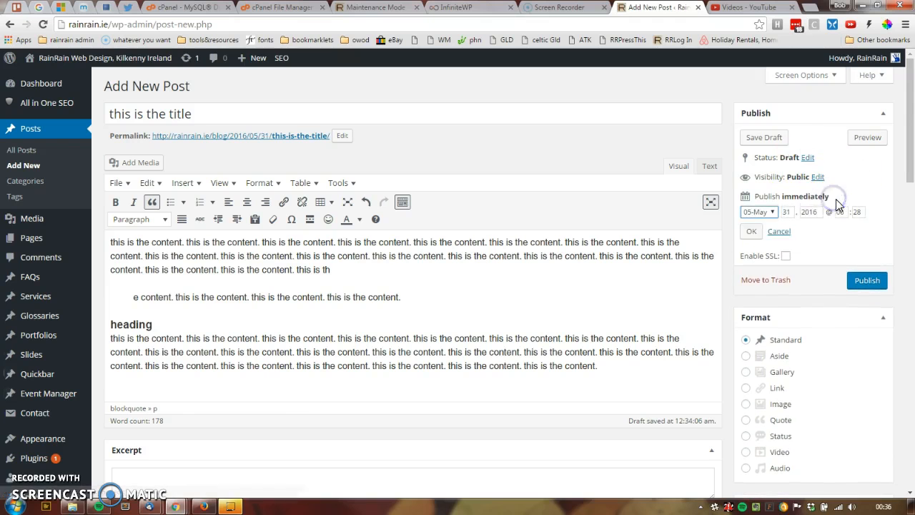
pyautogui.click(779, 233)
# Step: Look over the boxes beside the editor, expand the Tags box and view the most used tags
pyautogui.scroll(-4, 739, 261)
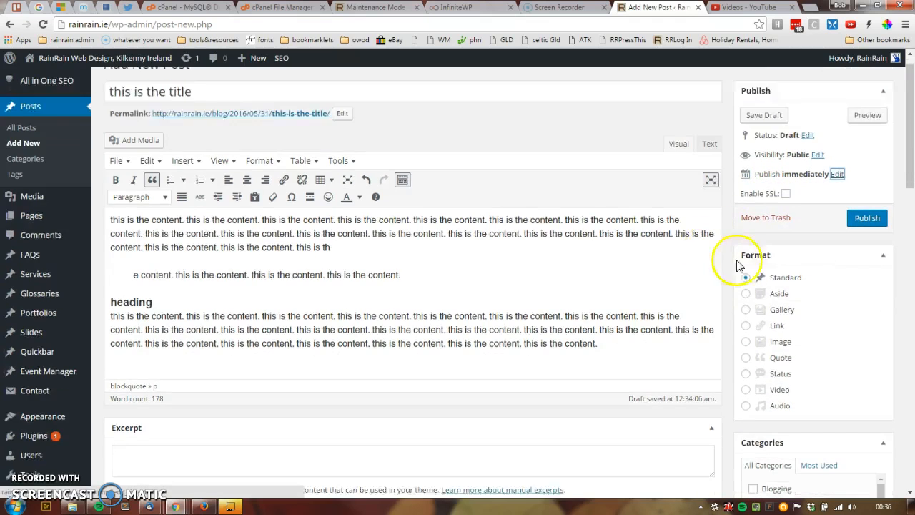
pyautogui.scroll(-8, 686, 254)
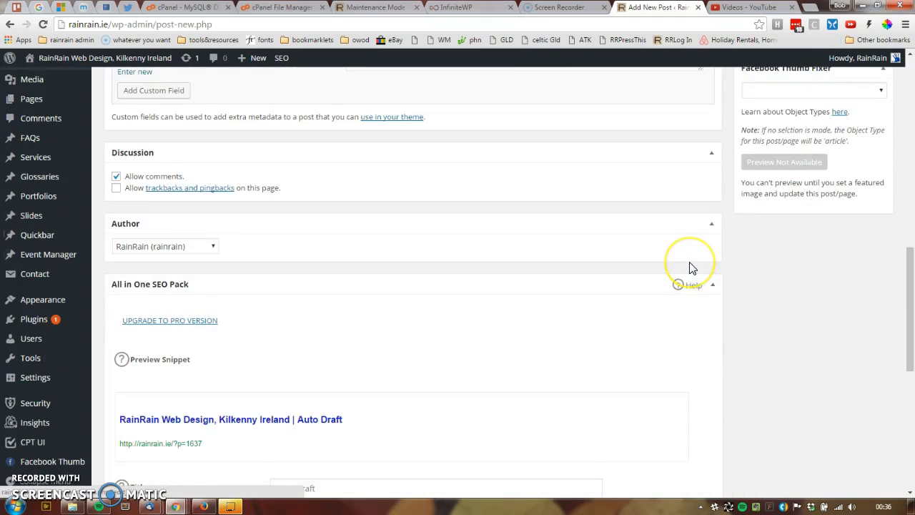
pyautogui.scroll(6, 690, 267)
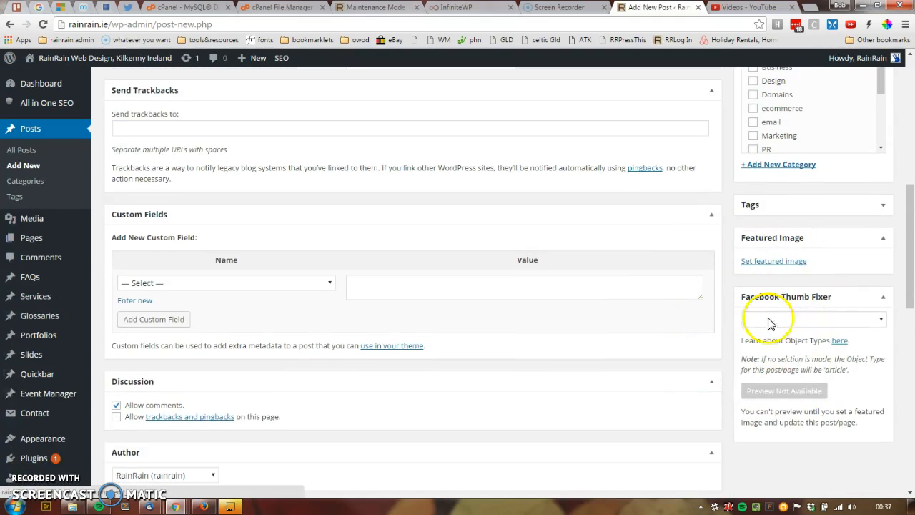
pyautogui.scroll(1, 830, 307)
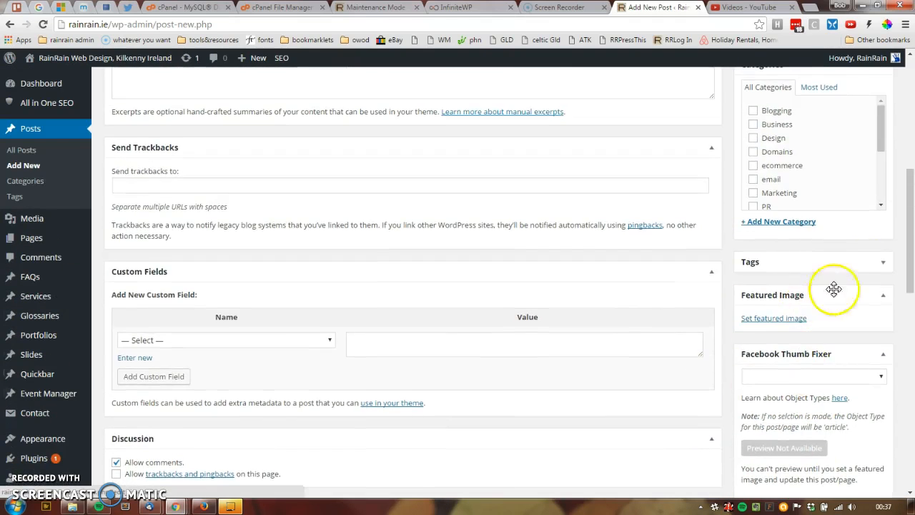
pyautogui.click(884, 265)
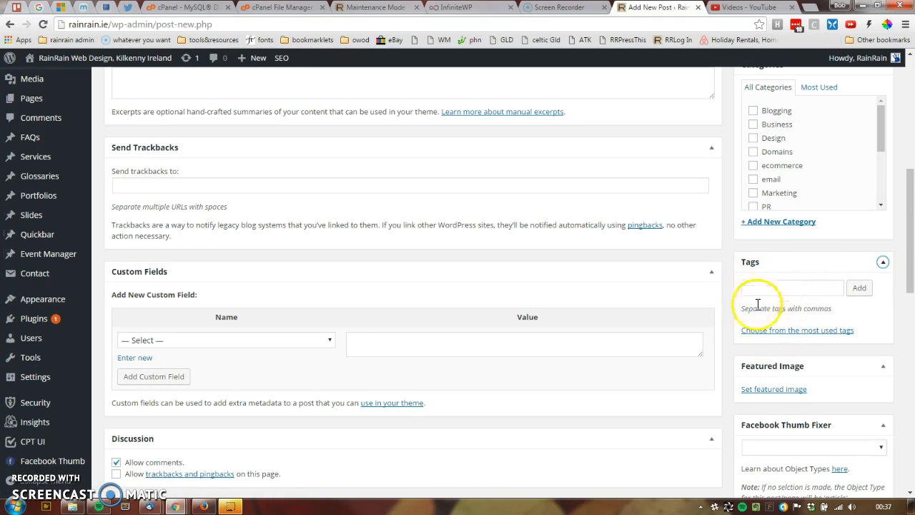
pyautogui.click(766, 332)
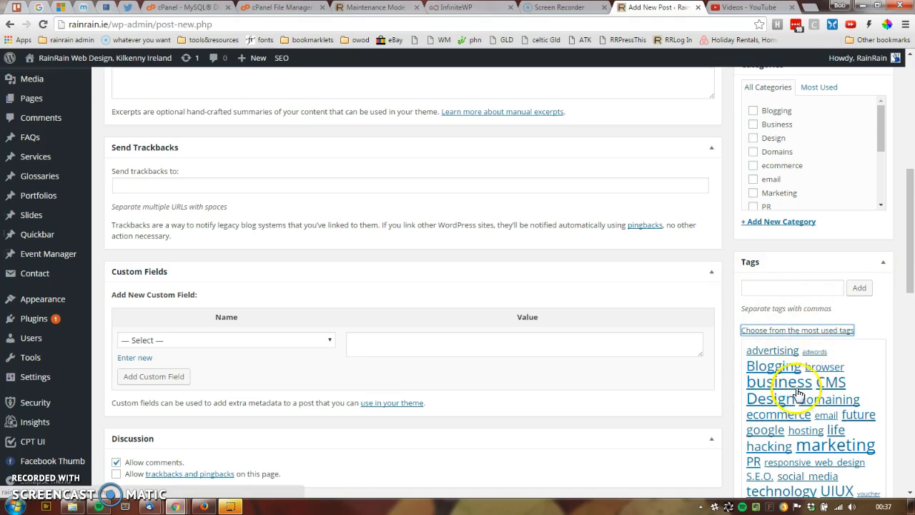
pyautogui.click(829, 330)
# Step: Assign the post to the Design and Domains categories, ticking Business and clearing it again
pyautogui.scroll(2, 795, 306)
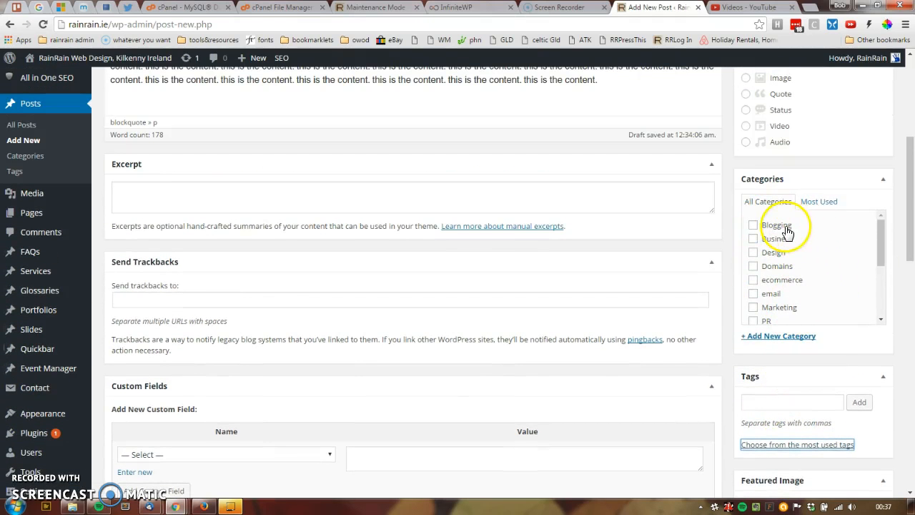
pyautogui.click(753, 239)
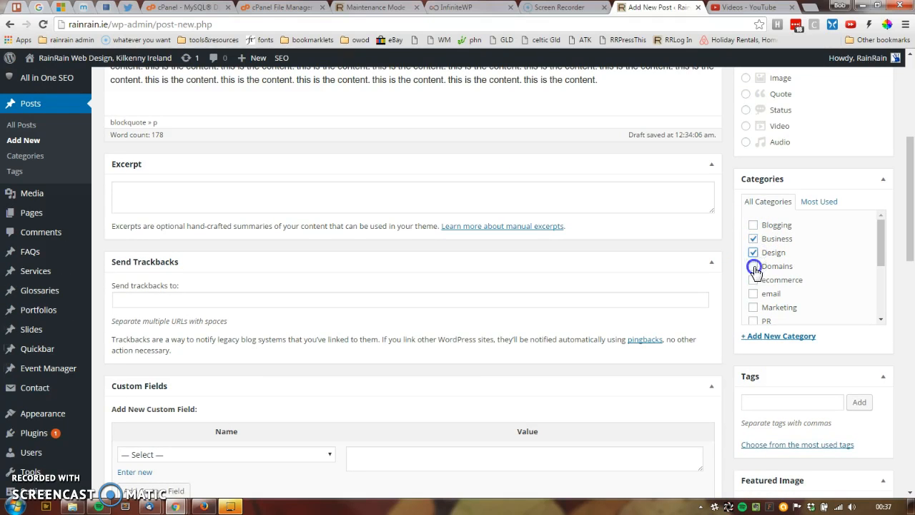
pyautogui.click(752, 238)
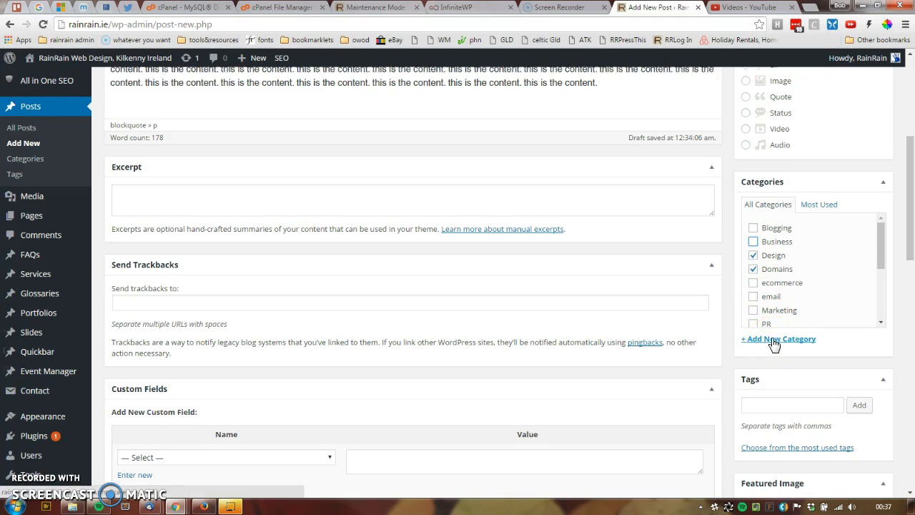
# Step: Look over the post formats in the Format box, keeping Standard selected
pyautogui.scroll(3, 772, 346)
pyautogui.click(801, 157)
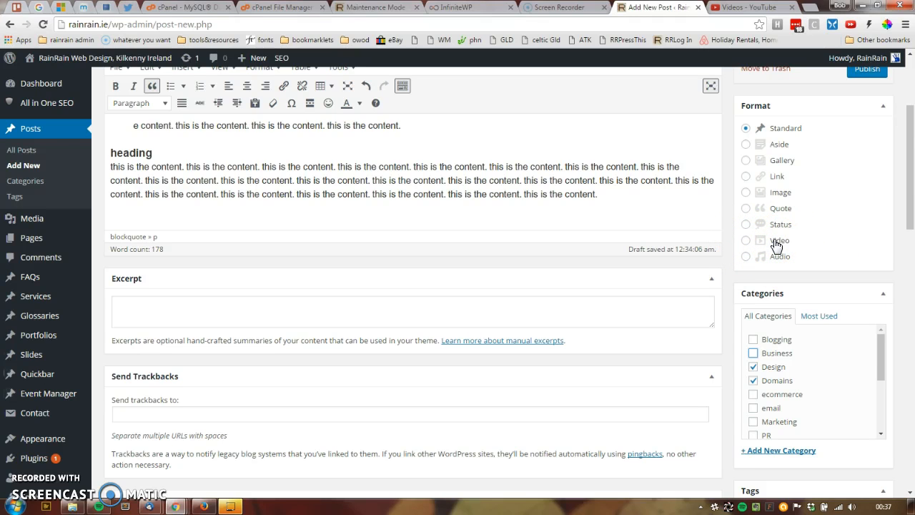
pyautogui.click(797, 132)
# Step: Insert the WordPress bicycle image from the Media Library into the paragraph below the heading
pyautogui.click(243, 166)
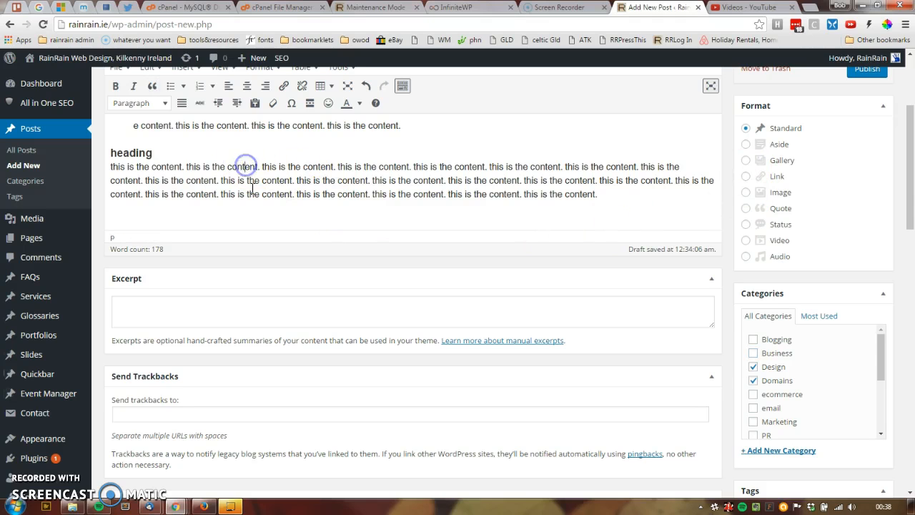
pyautogui.scroll(2, 277, 182)
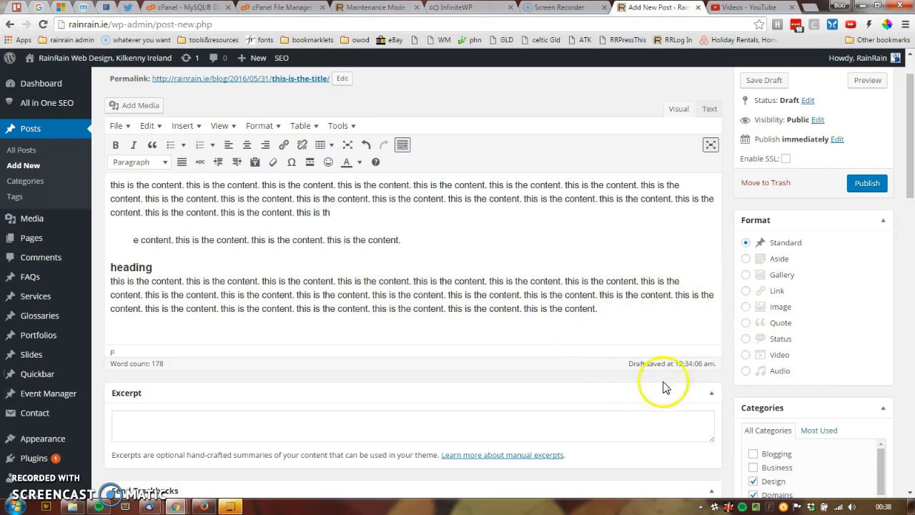
pyautogui.click(446, 294)
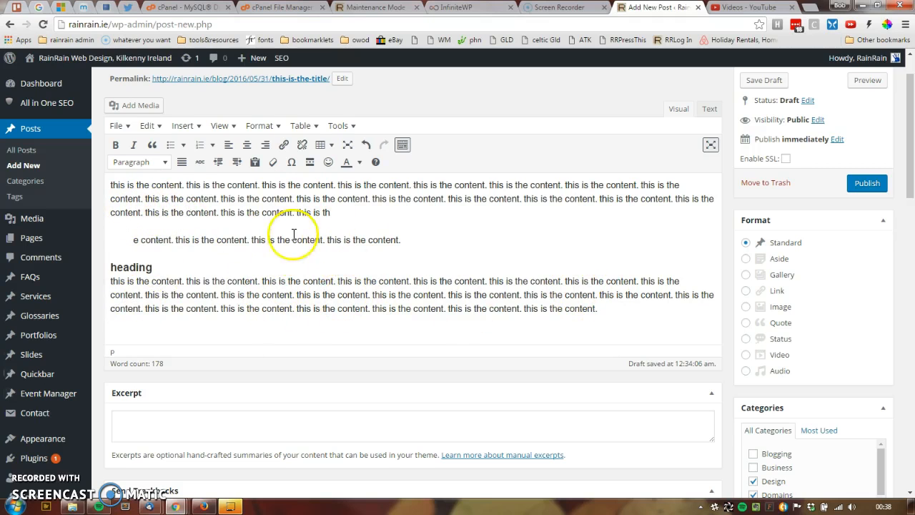
pyautogui.click(440, 184)
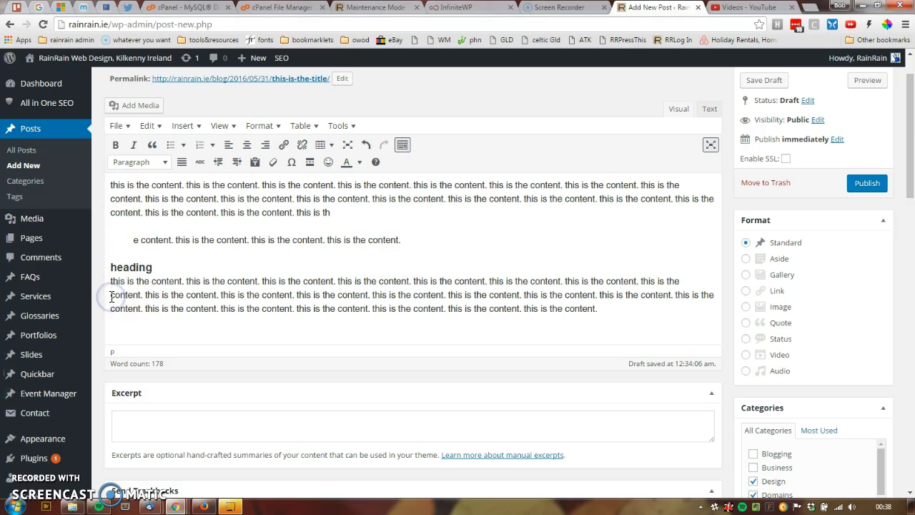
pyautogui.click(134, 107)
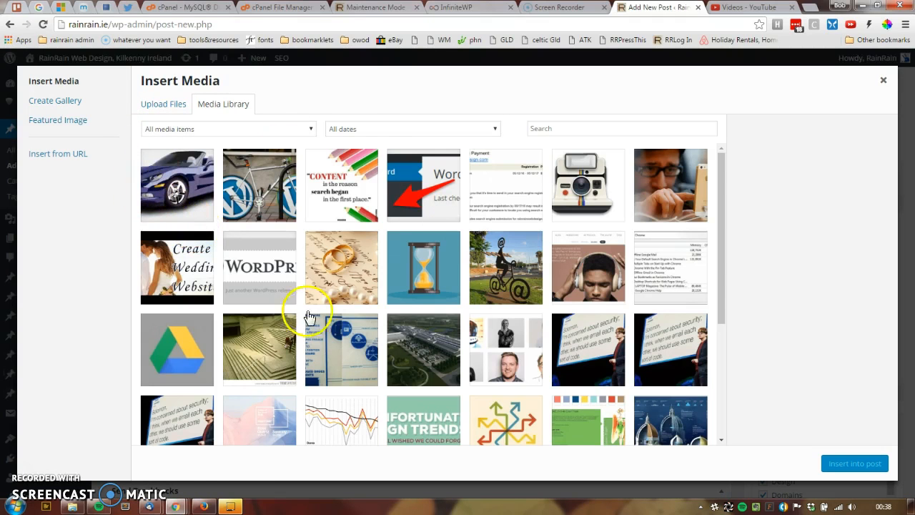
pyautogui.click(268, 192)
pyautogui.click(861, 470)
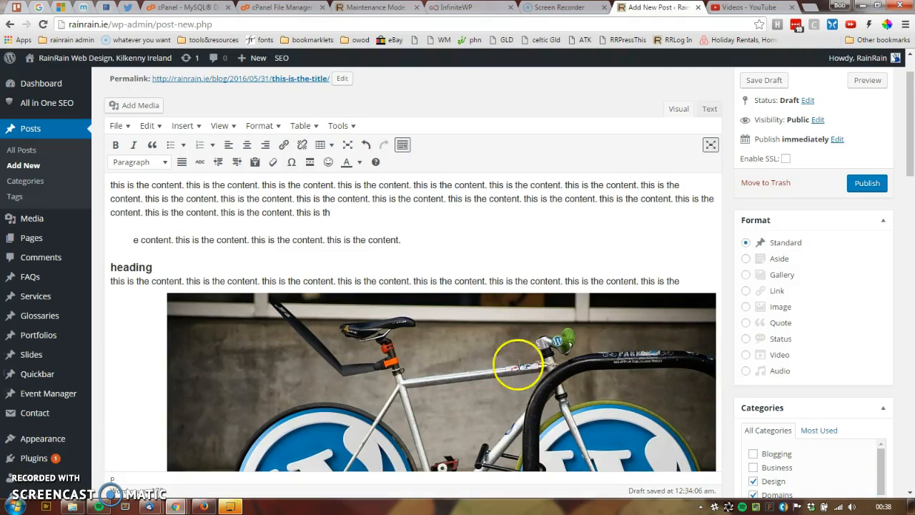
# Step: Open the inserted bicycle image's details and set its size to Medium – 300 × 168
pyautogui.click(512, 353)
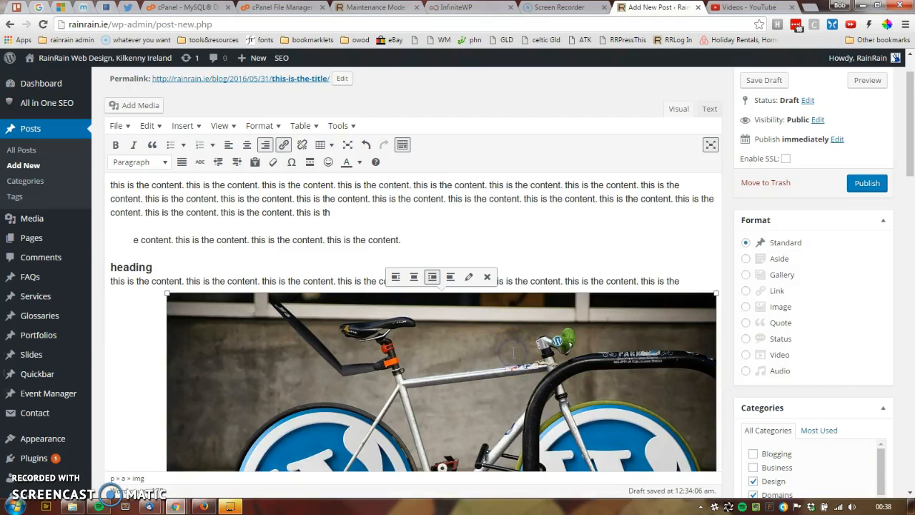
pyautogui.click(468, 278)
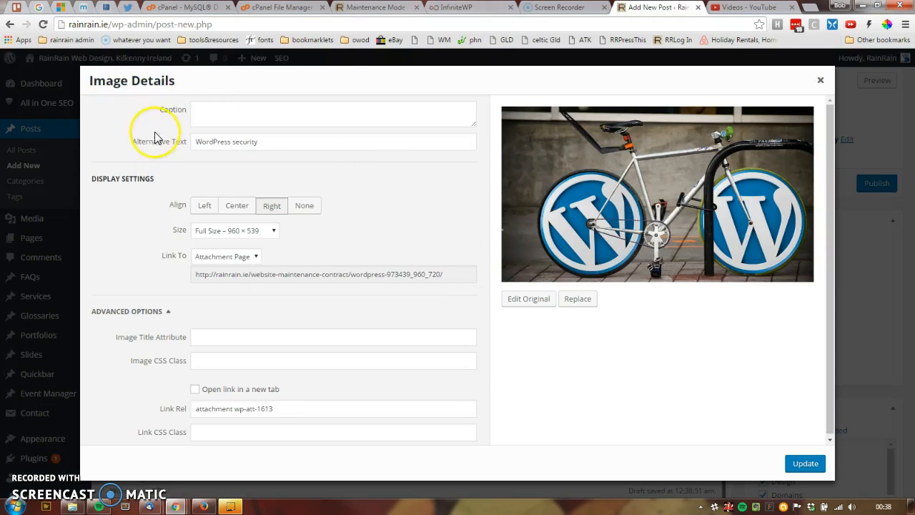
pyautogui.click(235, 235)
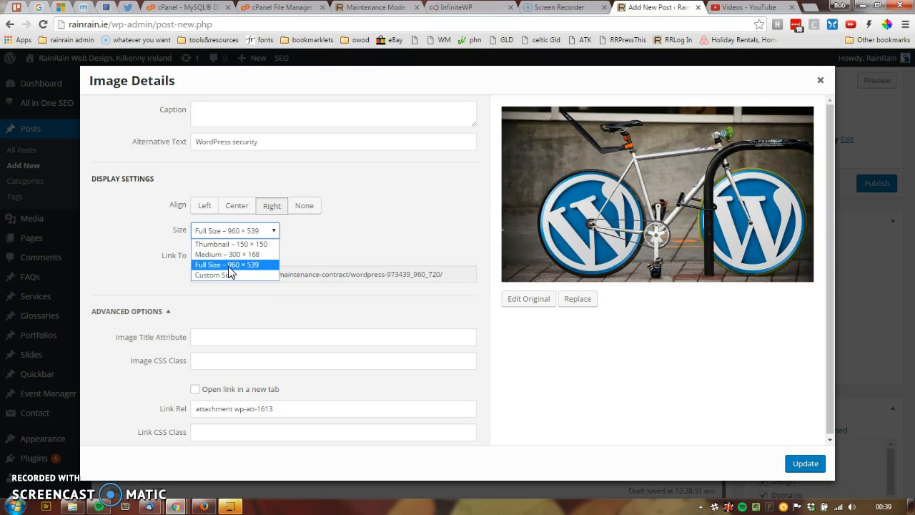
pyautogui.click(234, 256)
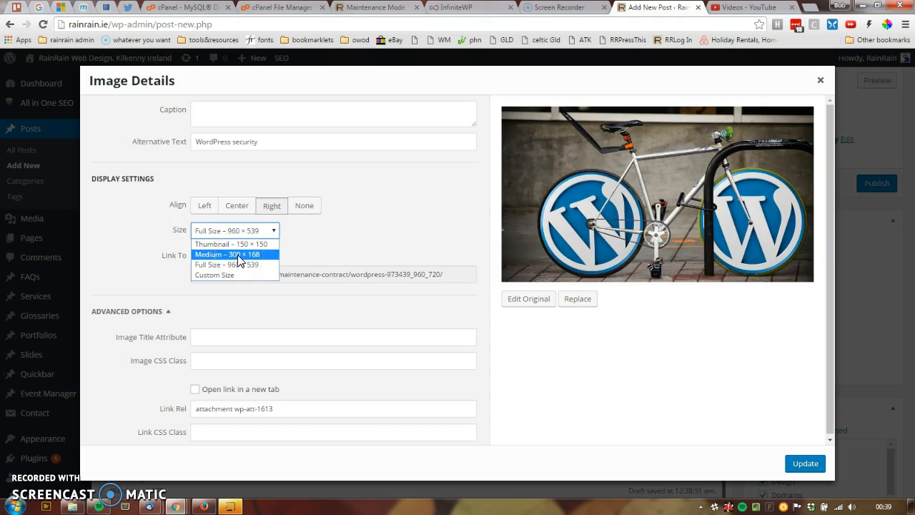
pyautogui.click(242, 268)
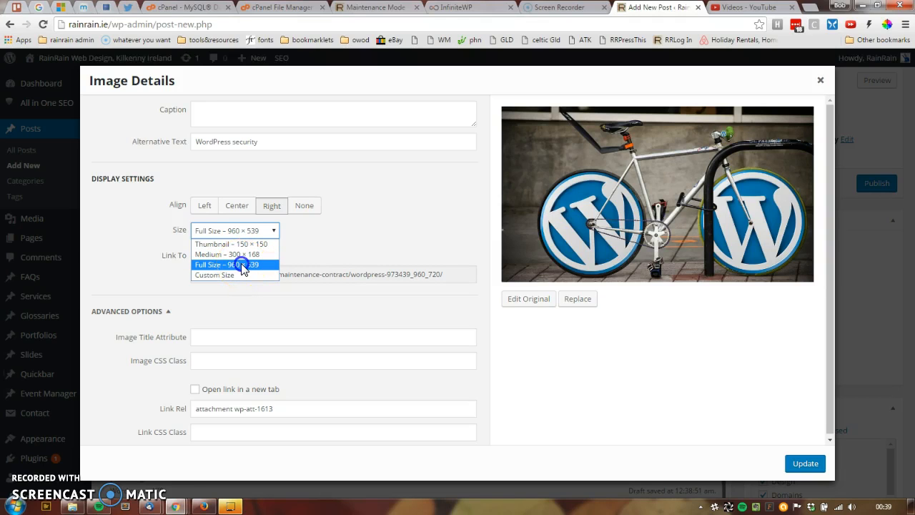
pyautogui.click(241, 264)
pyautogui.click(254, 232)
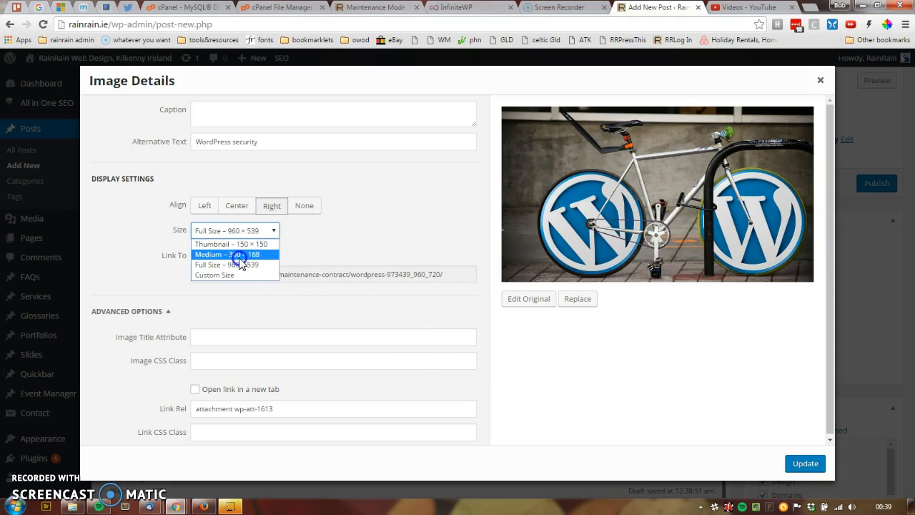
pyautogui.click(239, 255)
pyautogui.click(243, 230)
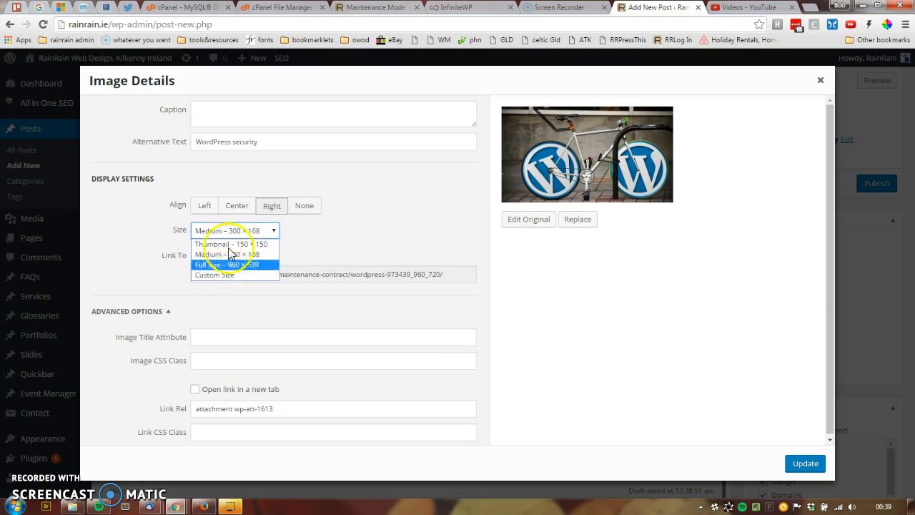
pyautogui.click(327, 235)
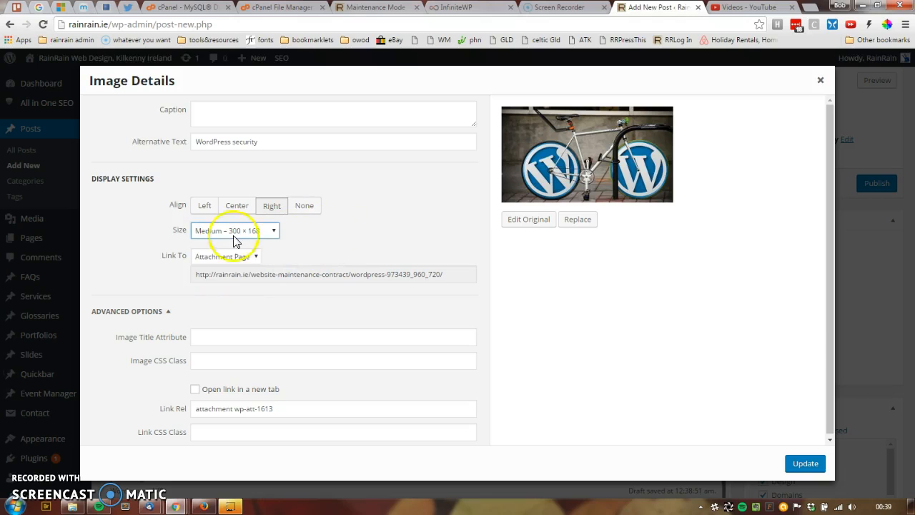
pyautogui.click(234, 235)
pyautogui.click(339, 236)
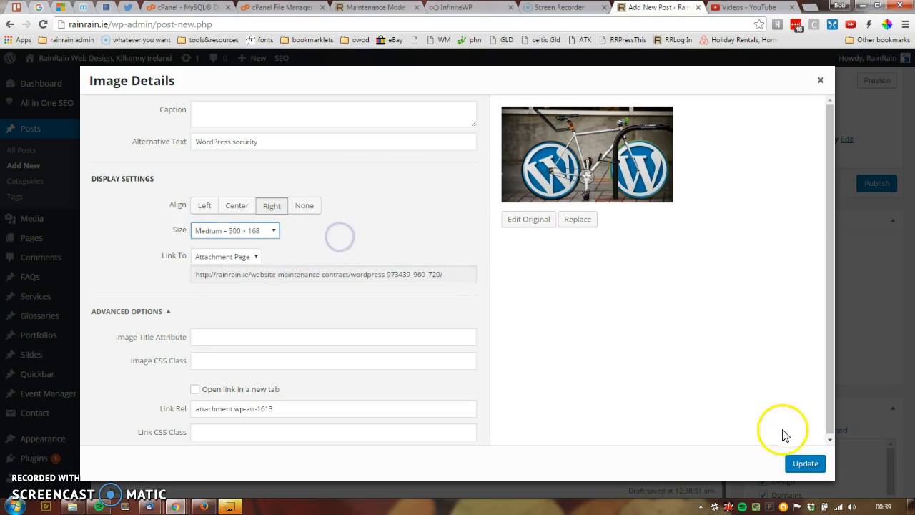
# Step: Highlight the image's alternative text and apply the edited image details to the post
pyautogui.click(258, 143)
pyautogui.moveTo(230, 146); pyautogui.dragTo(144, 145)
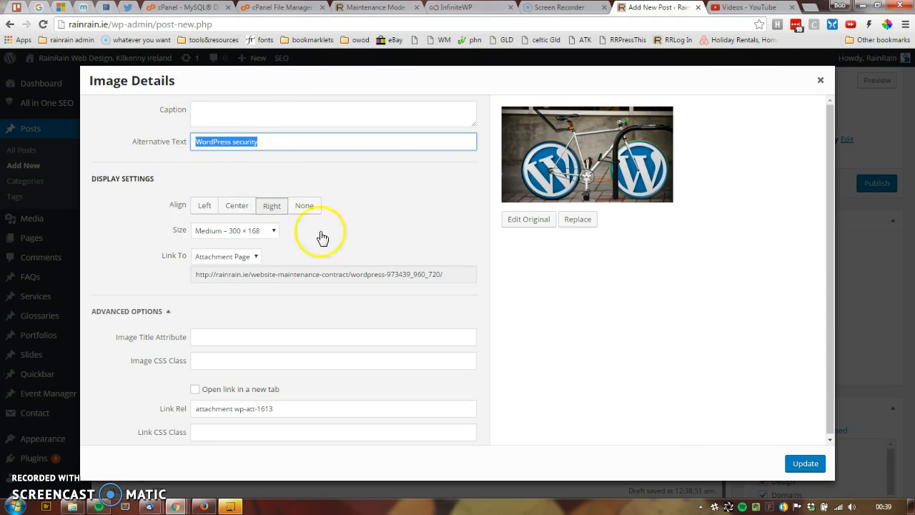
pyautogui.click(793, 463)
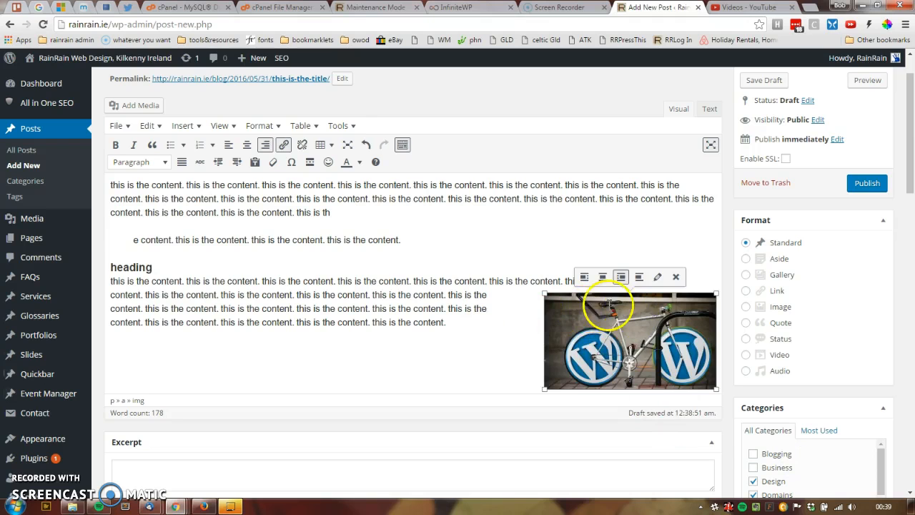
# Step: Align the bicycle image below the heading to the left of its paragraph text
pyautogui.scroll(-2, 536, 357)
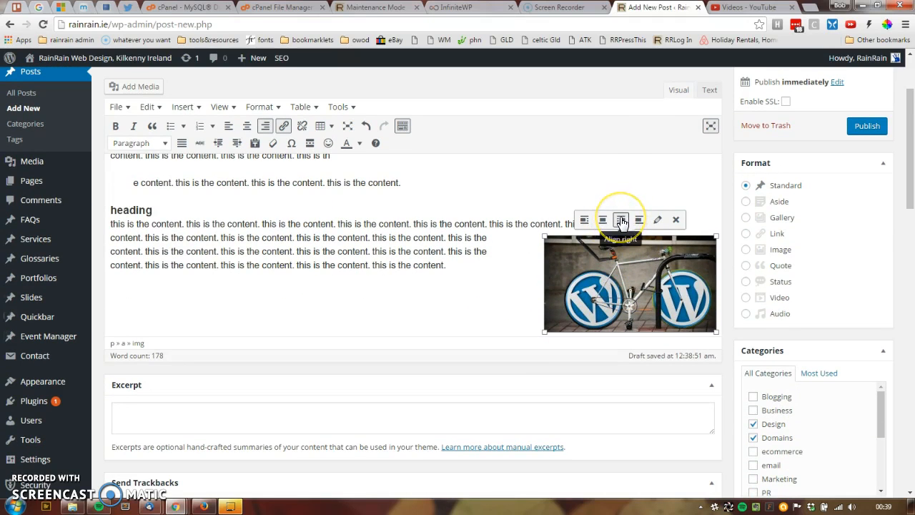
pyautogui.click(583, 220)
pyautogui.click(151, 221)
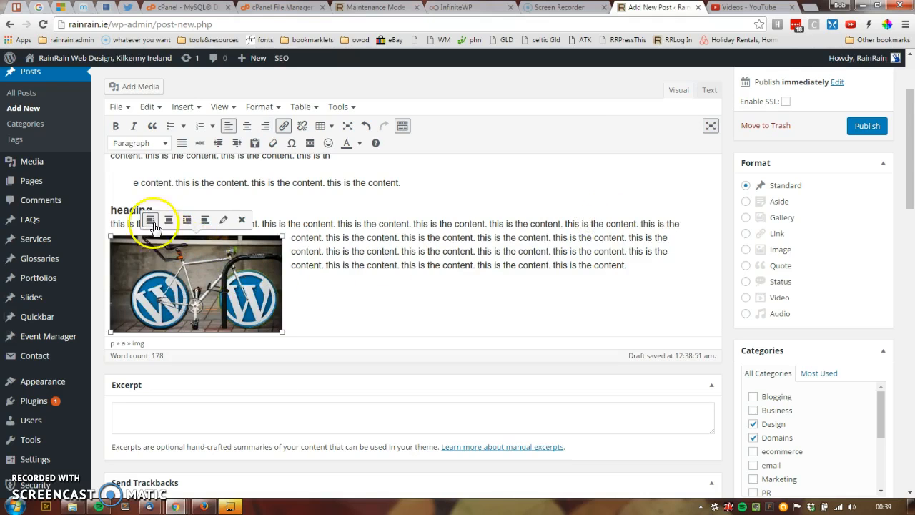
# Step: Set the bicycle image's alignment to None in its image details, keeping the Attachment Page link, and apply the change
pyautogui.click(223, 221)
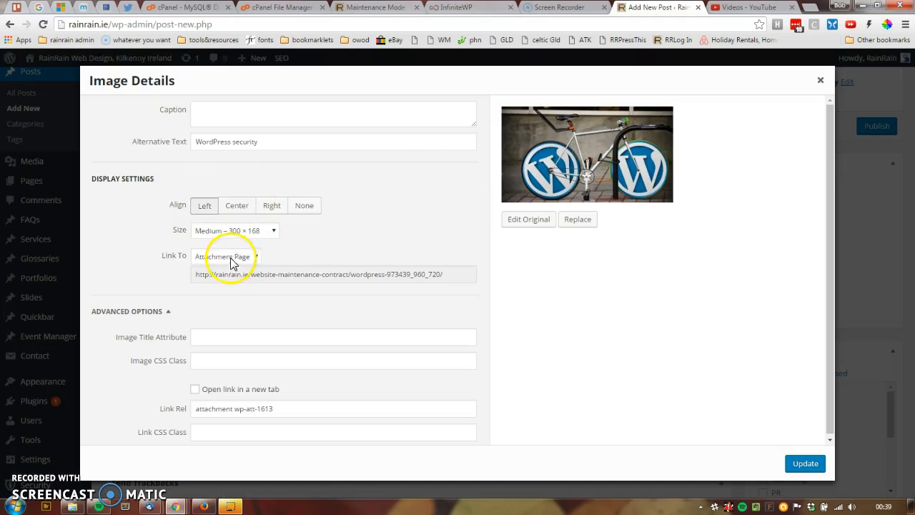
pyautogui.click(231, 258)
pyautogui.click(303, 206)
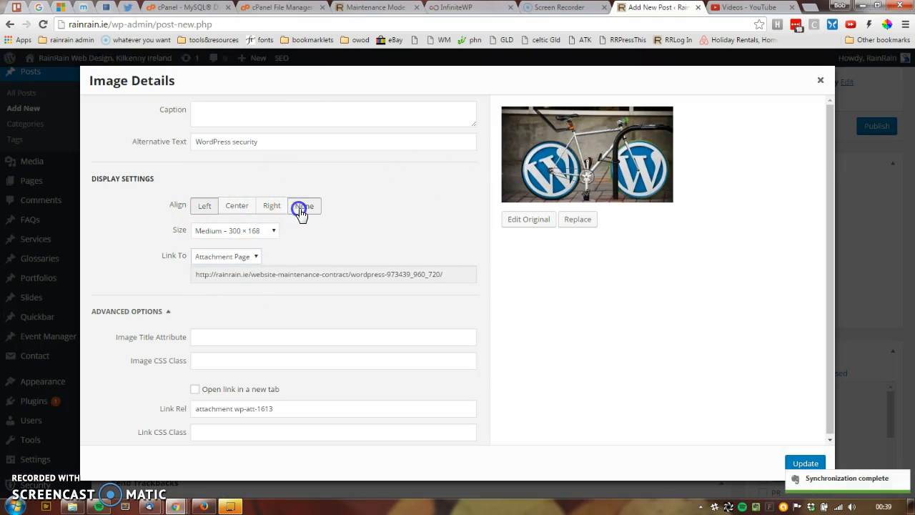
pyautogui.click(804, 463)
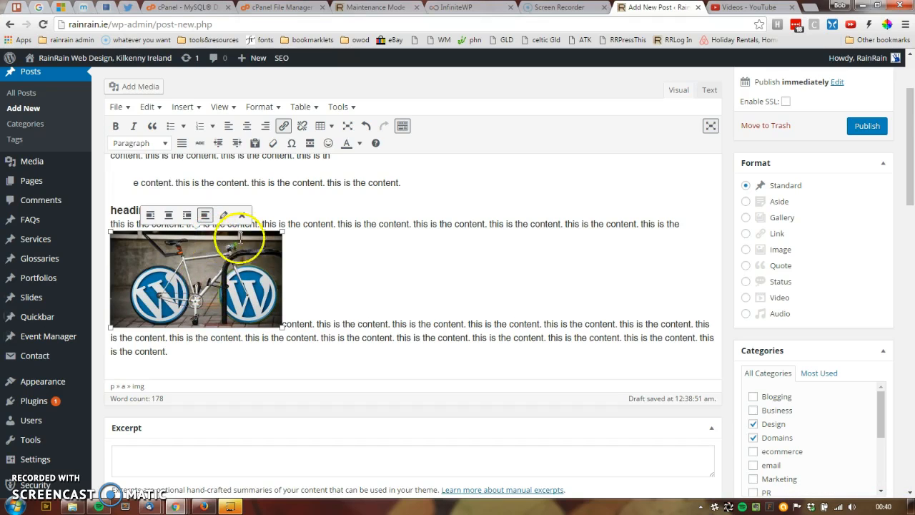
# Step: Center the bicycle image and resize it by its corners to about 444 × 248 px
pyautogui.click(169, 215)
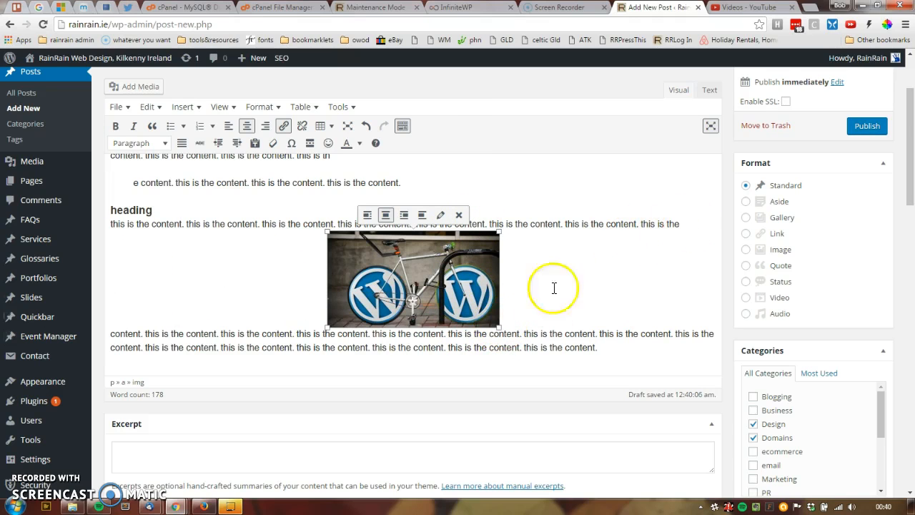
pyautogui.moveTo(498, 325); pyautogui.dragTo(632, 425)
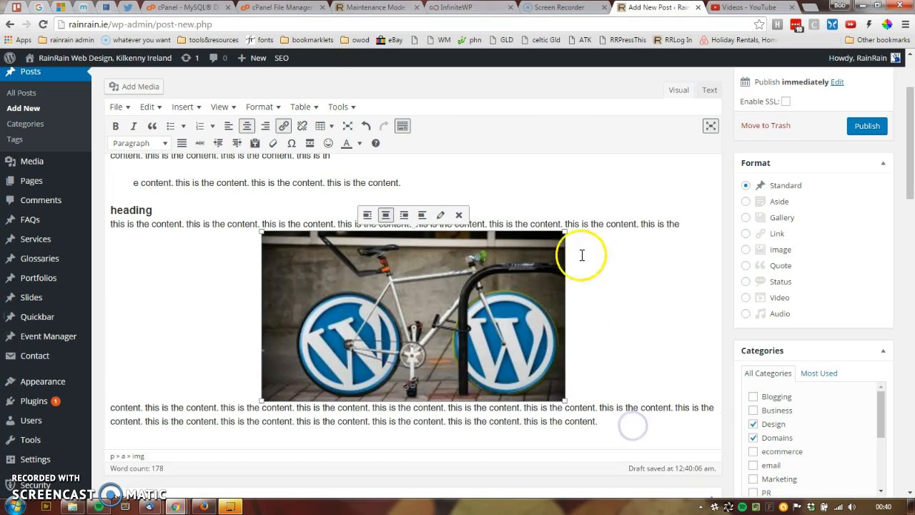
pyautogui.moveTo(563, 232); pyautogui.dragTo(628, 167)
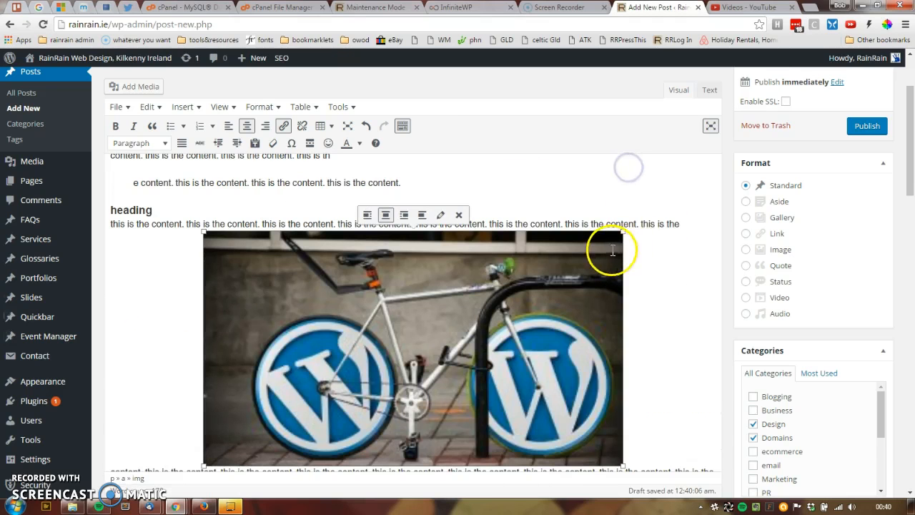
pyautogui.moveTo(622, 231); pyautogui.dragTo(457, 339)
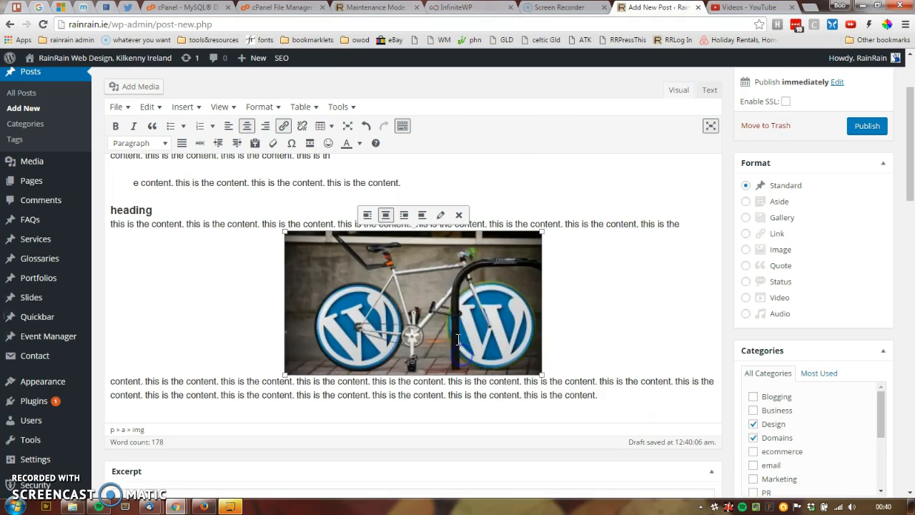
pyautogui.moveTo(542, 232)
pyautogui.mouseDown()
pyautogui.moveTo(555, 218)
pyautogui.moveTo(540, 231)
pyautogui.mouseUp()
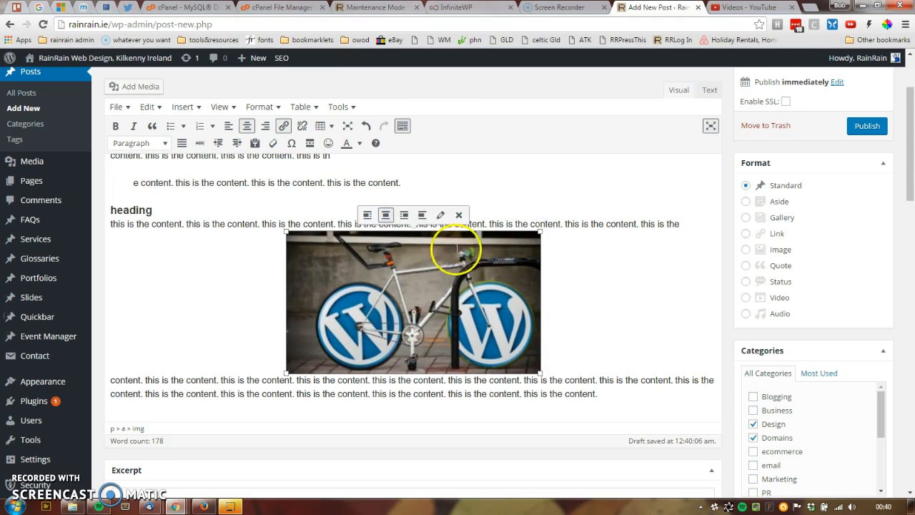
# Step: Check the resized image's dimensions and the available preset sizes in its image details, closing them without changes
pyautogui.click(441, 217)
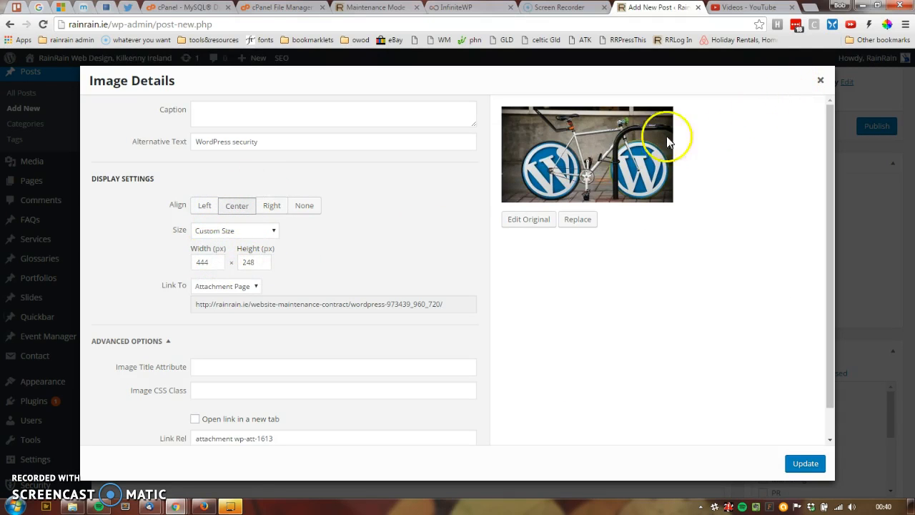
pyautogui.click(221, 231)
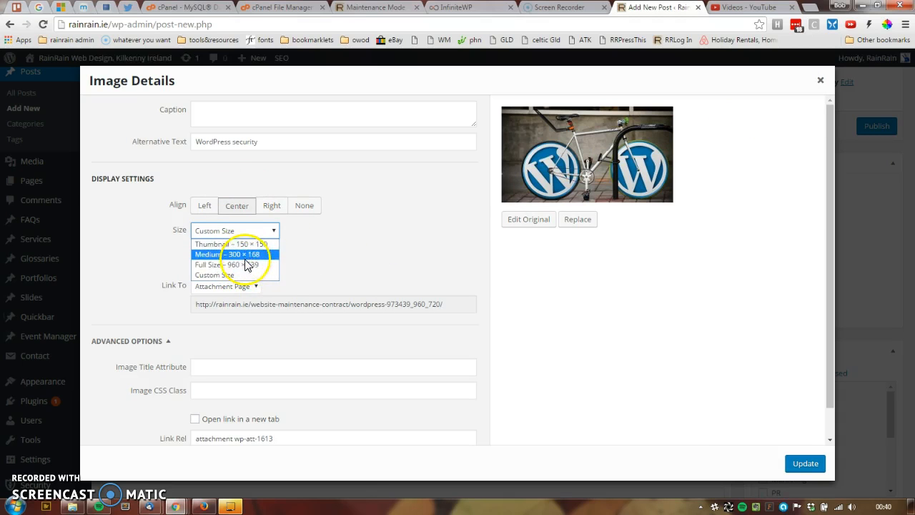
pyautogui.click(819, 80)
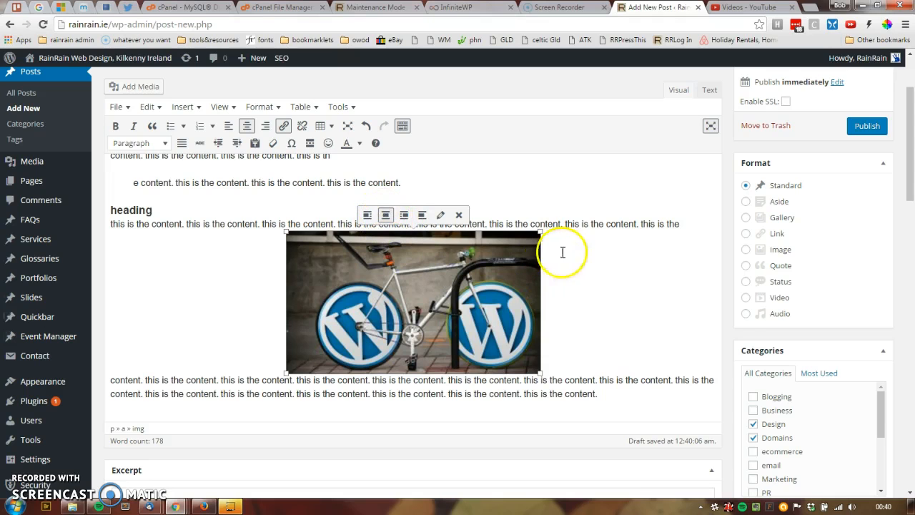
# Step: Try the enlarged bicycle image with left alignment and align it right so the text wraps beside it
pyautogui.click(366, 214)
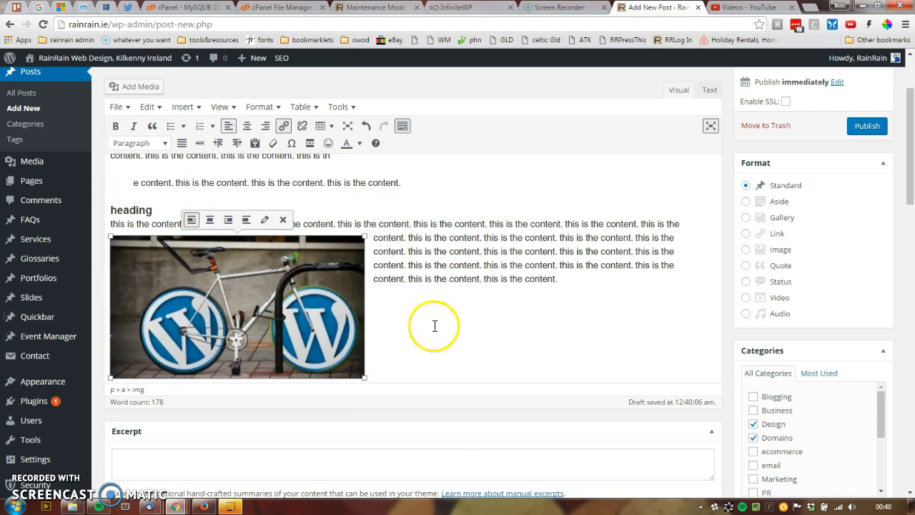
pyautogui.click(228, 220)
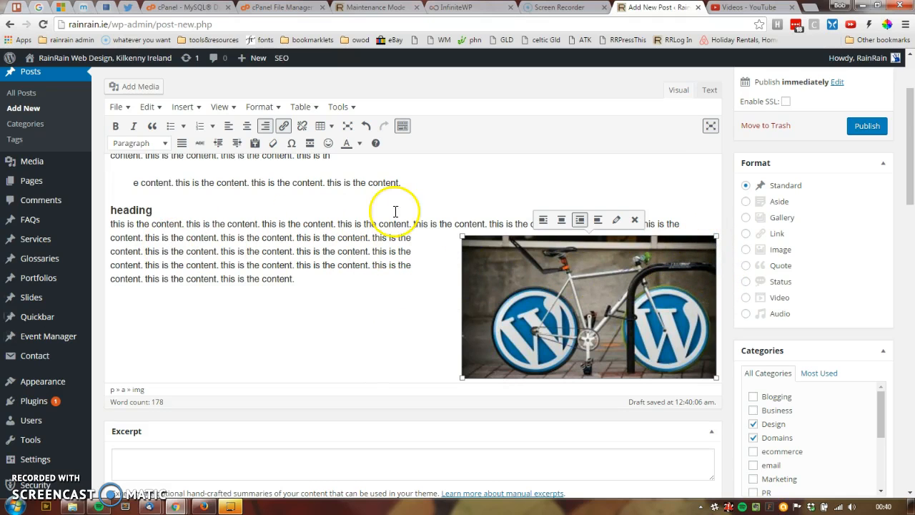
pyautogui.click(479, 221)
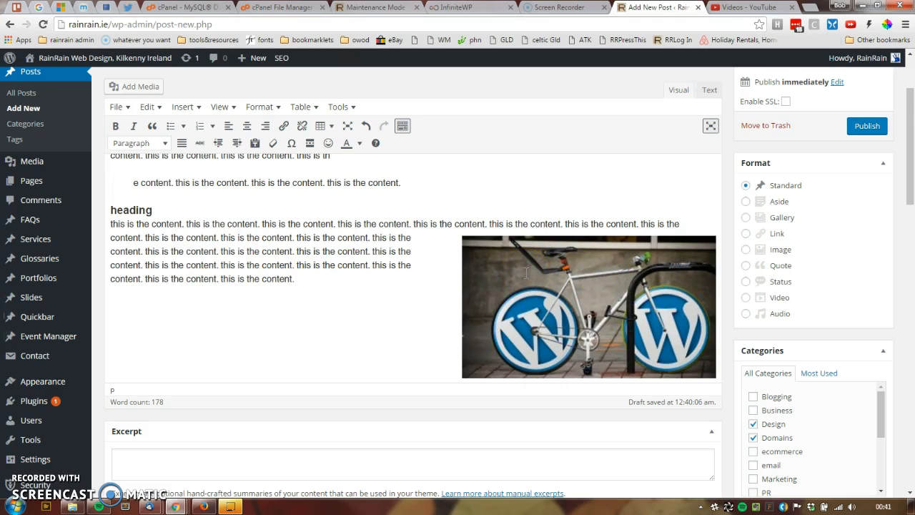
# Step: Review the bicycle image's display settings and advanced options in its image details, closing them without changes
pyautogui.click(526, 271)
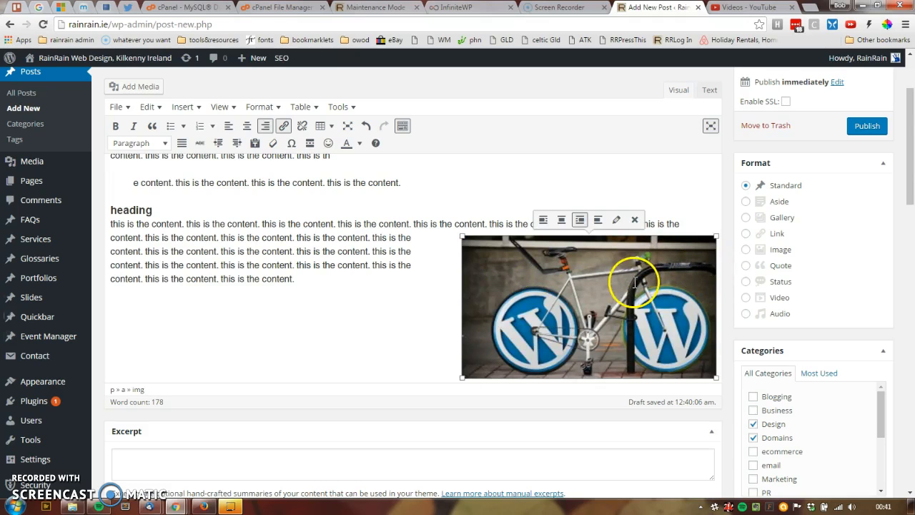
pyautogui.click(615, 219)
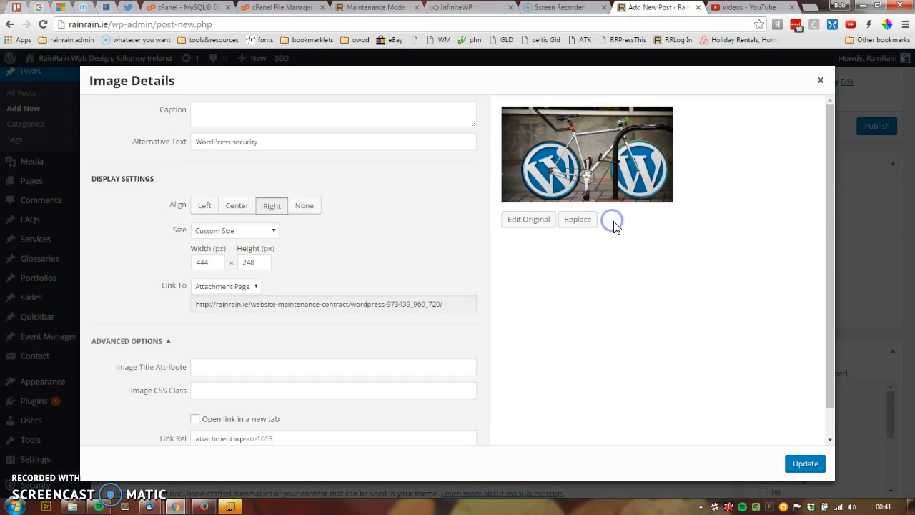
pyautogui.scroll(-1, 264, 400)
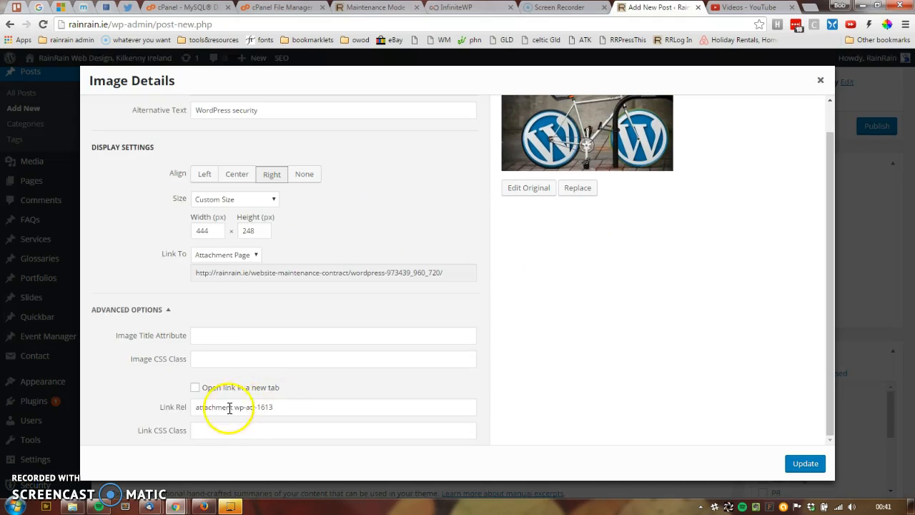
pyautogui.scroll(1, 229, 293)
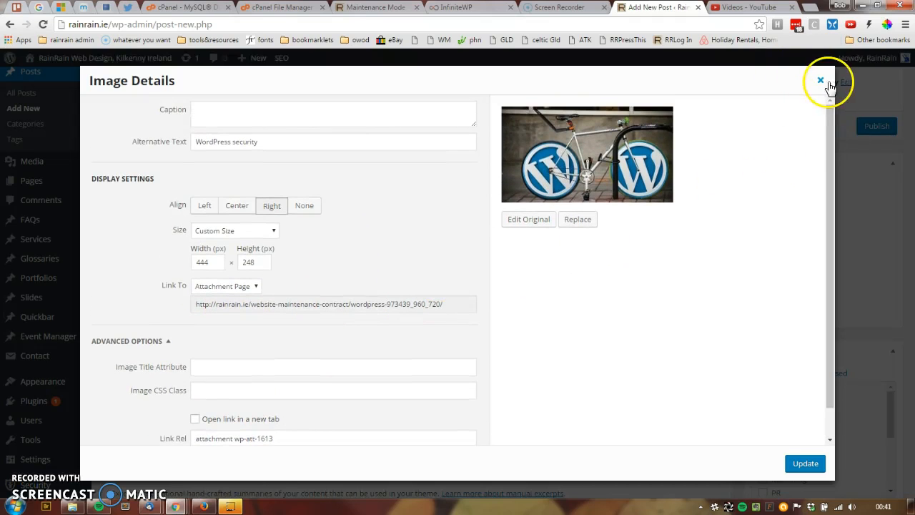
pyautogui.click(824, 81)
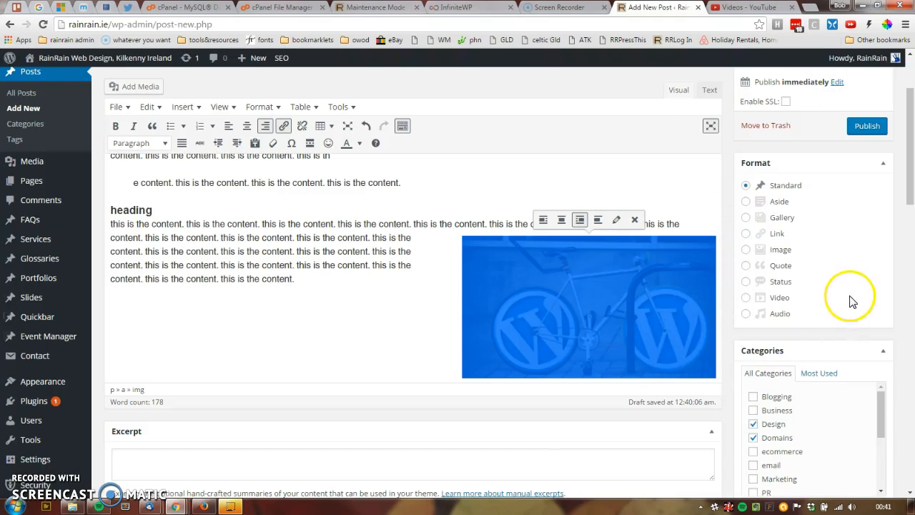
# Step: Look over the remaining post settings boxes and publish the post
pyautogui.scroll(-4, 851, 301)
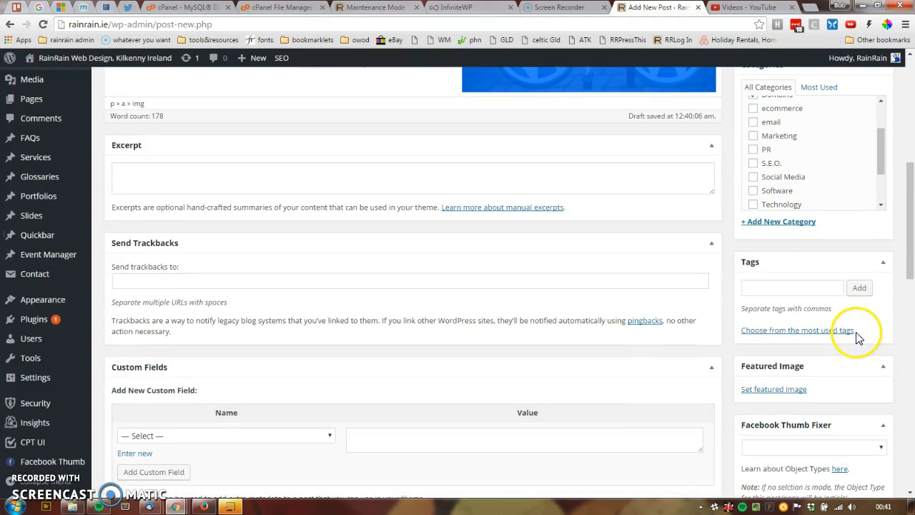
pyautogui.scroll(5, 857, 339)
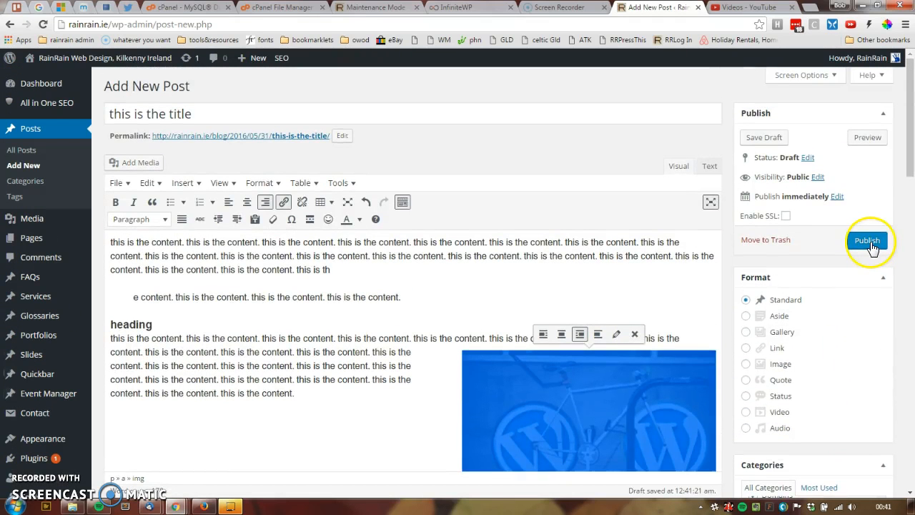
pyautogui.click(870, 243)
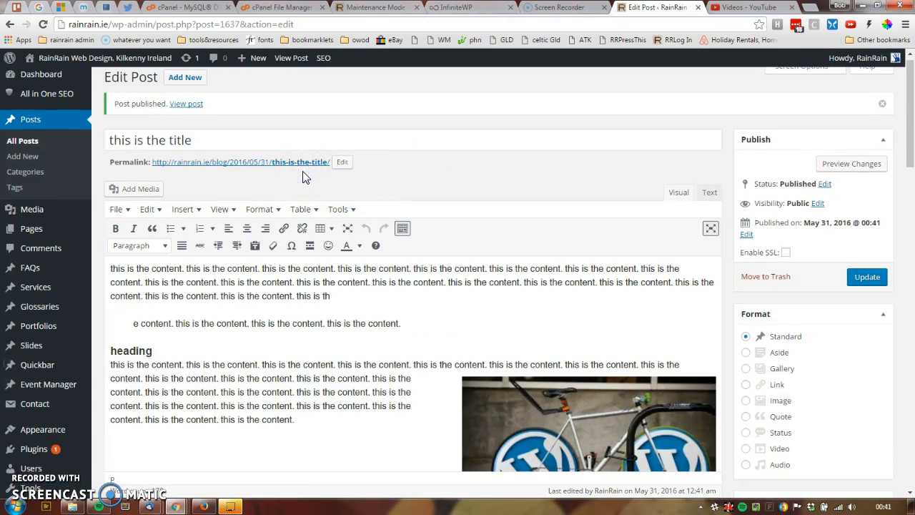
# Step: Open the published post from its permalink in a new tab and examine its quote, heading and image layout
pyautogui.middleClick(282, 162)
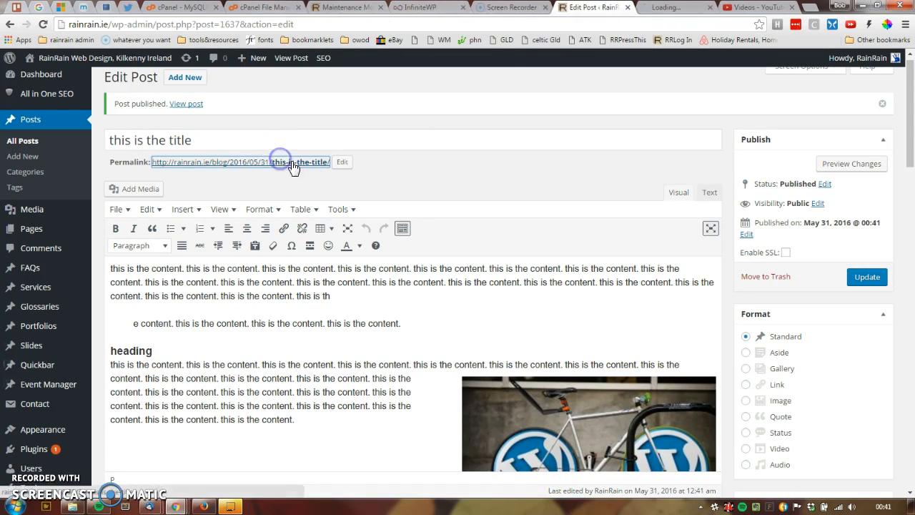
pyautogui.click(635, 8)
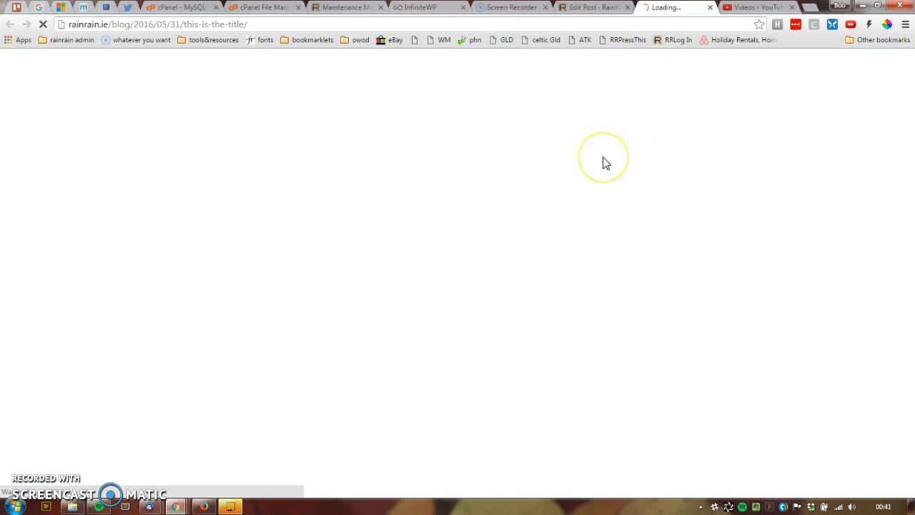
pyautogui.click(601, 203)
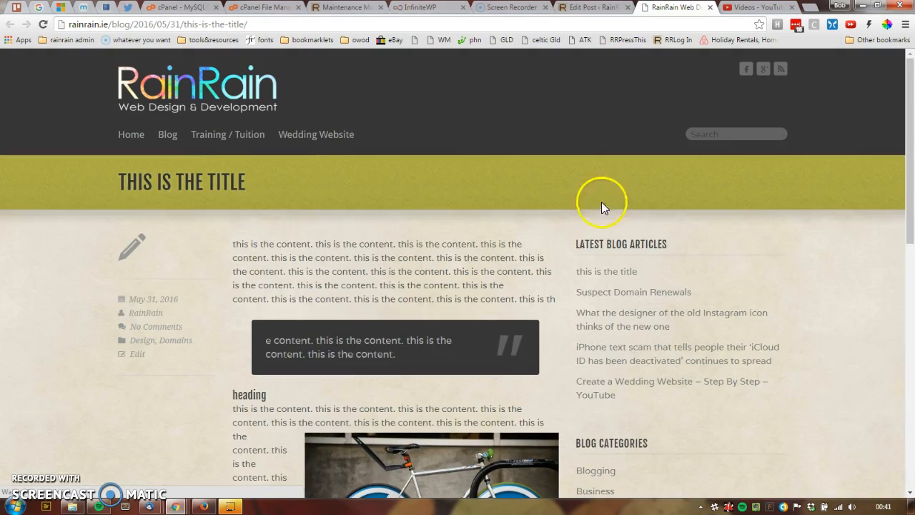
pyautogui.scroll(-3, 522, 270)
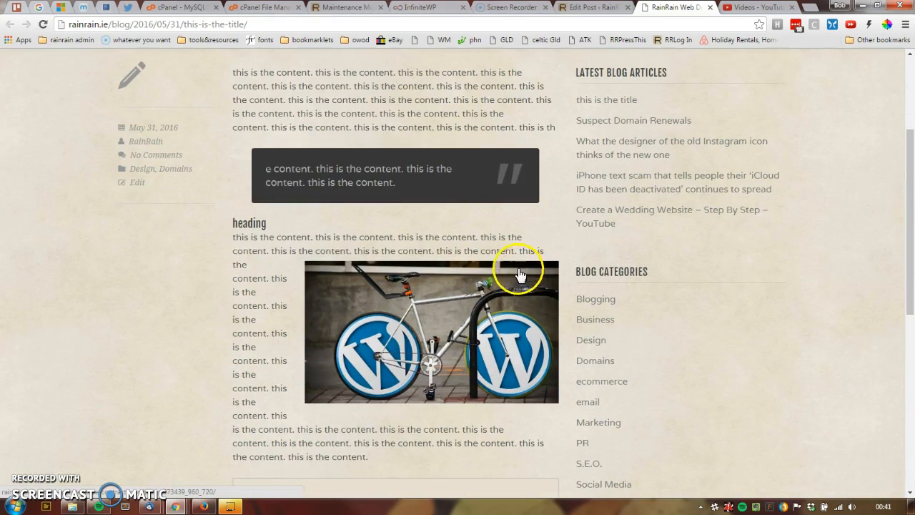
pyautogui.scroll(2, 318, 256)
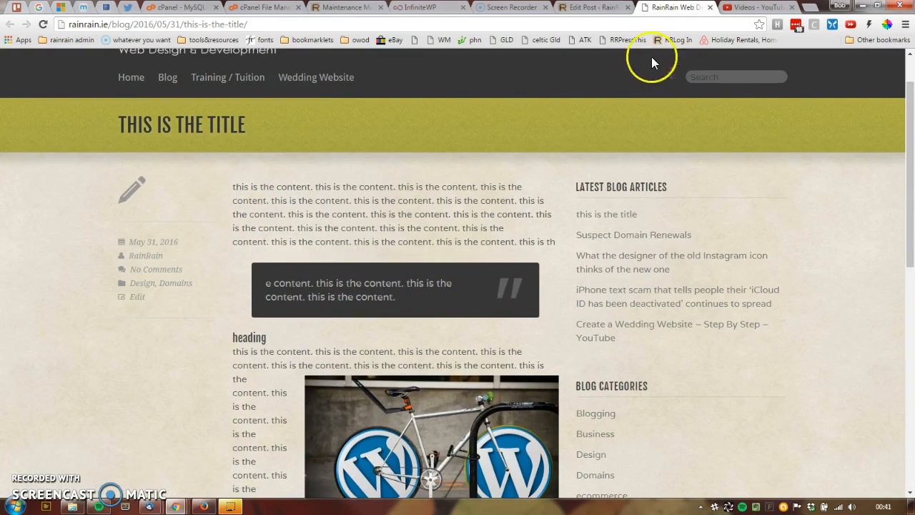
# Step: Return to the post editor and set the sports car picture from the Media Library as the featured image
pyautogui.click(588, 13)
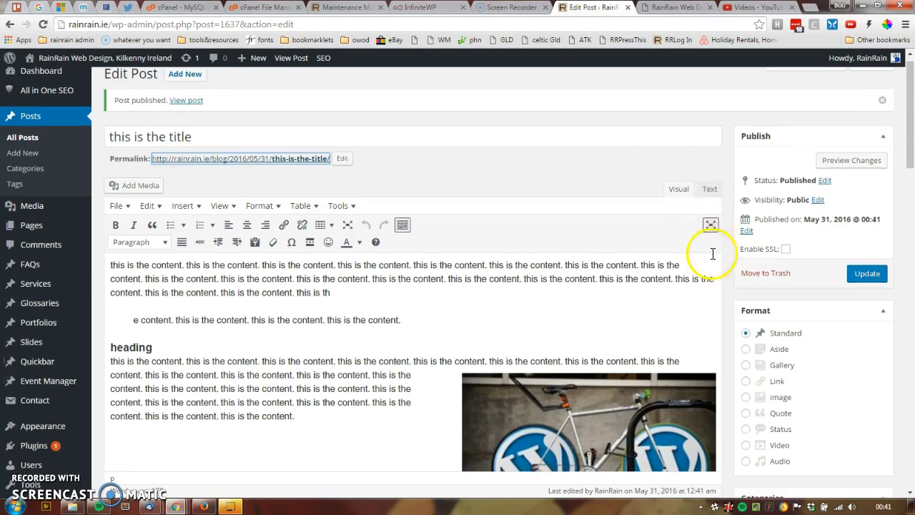
pyautogui.scroll(-4, 776, 296)
pyautogui.scroll(-6, 784, 296)
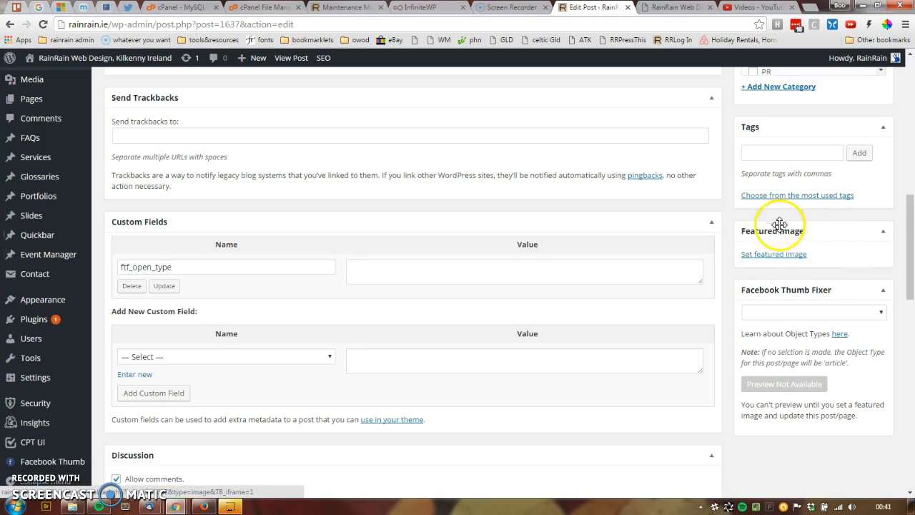
pyautogui.click(784, 256)
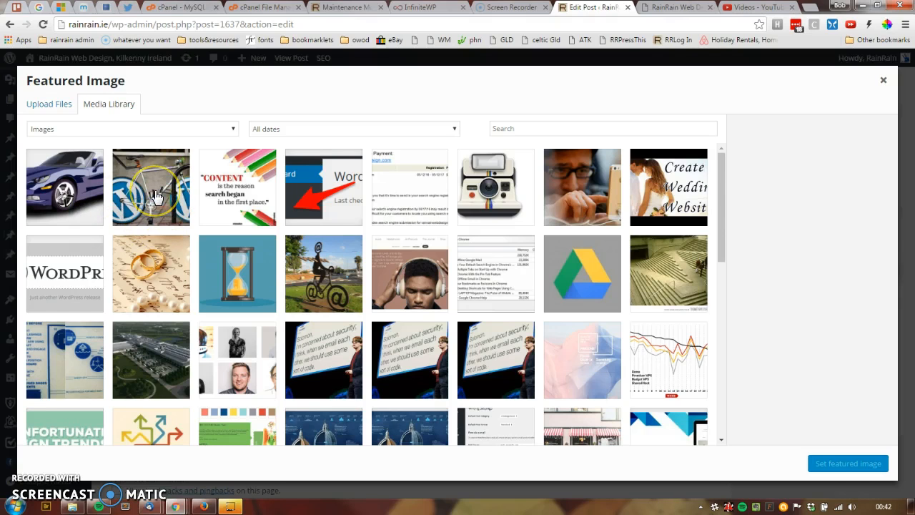
pyautogui.click(66, 194)
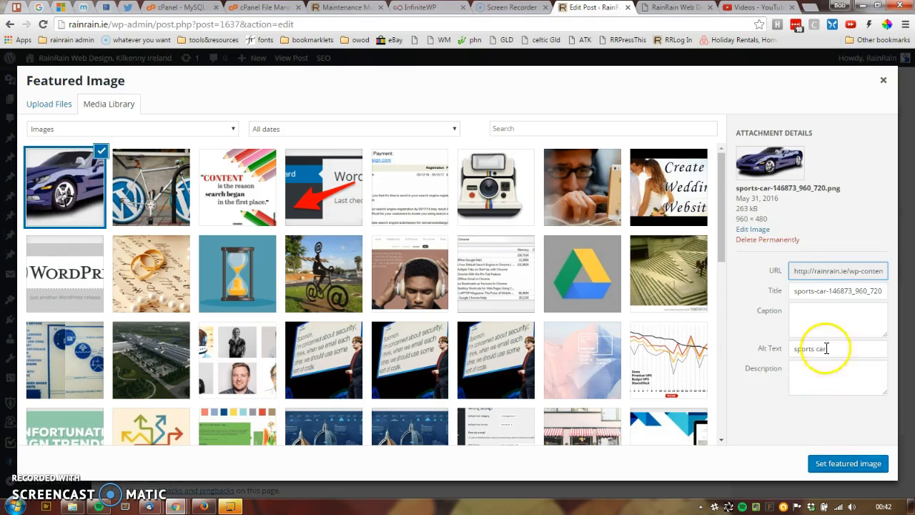
pyautogui.moveTo(842, 348); pyautogui.dragTo(690, 355)
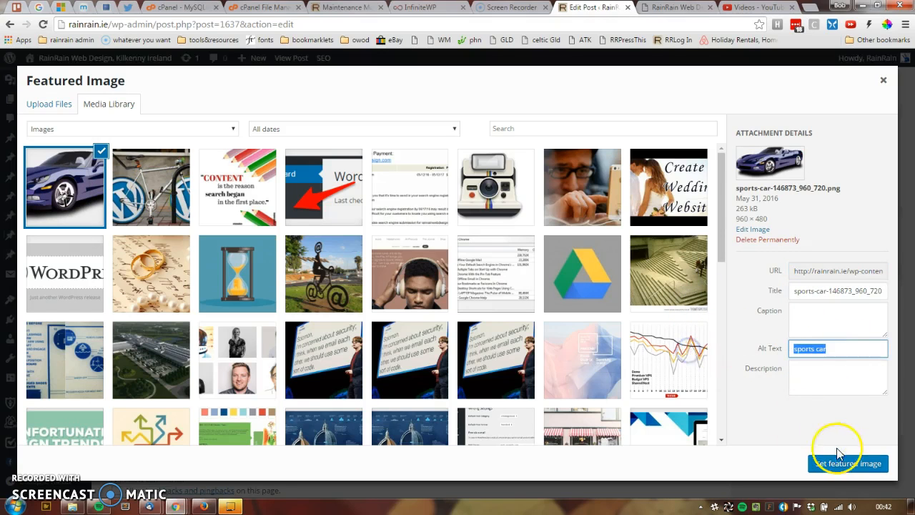
pyautogui.click(847, 468)
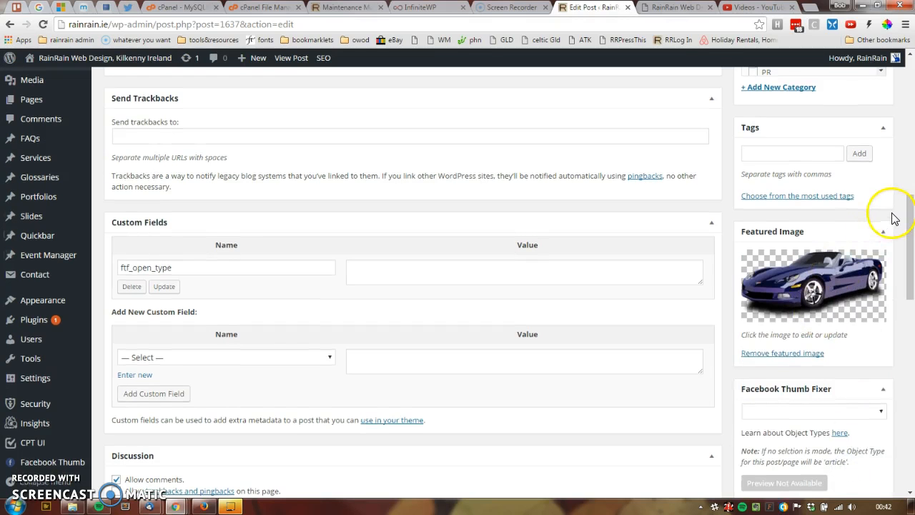
# Step: Update the post and reload its published page to check the featured image above the content
pyautogui.scroll(15, 893, 218)
pyautogui.click(864, 287)
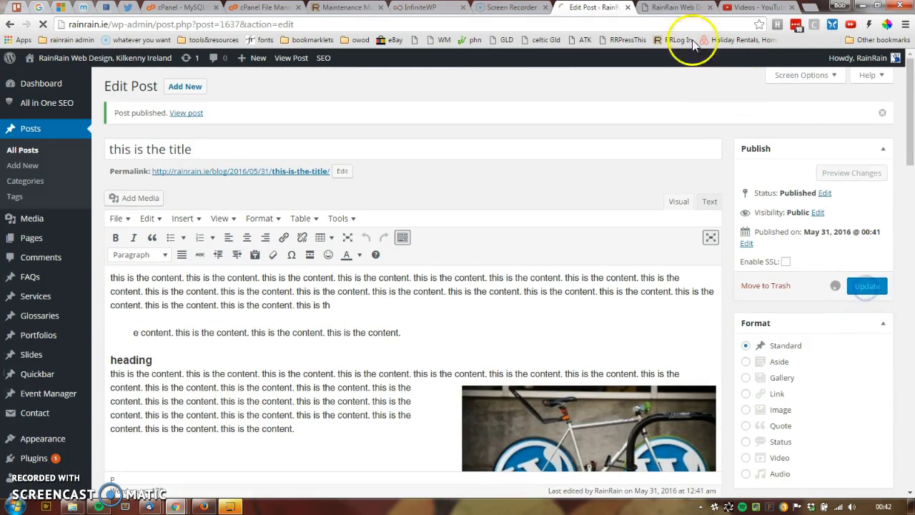
pyautogui.click(672, 9)
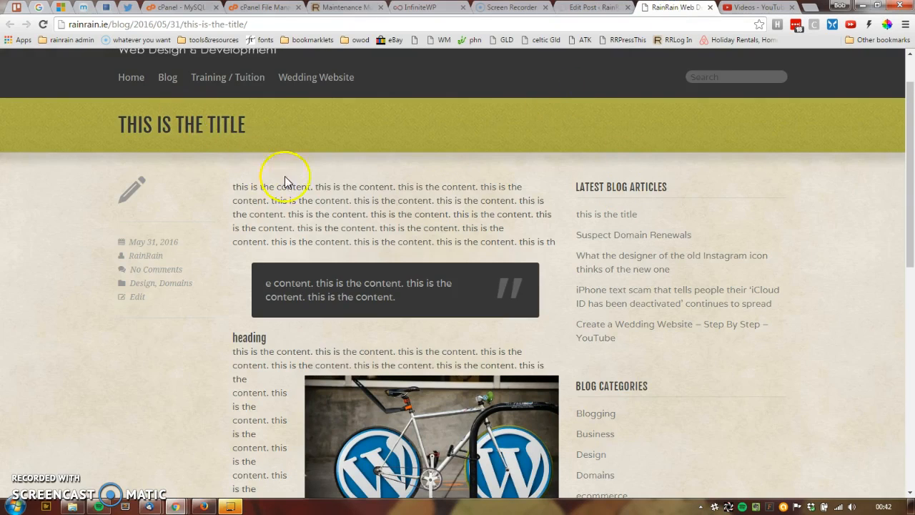
pyautogui.click(43, 25)
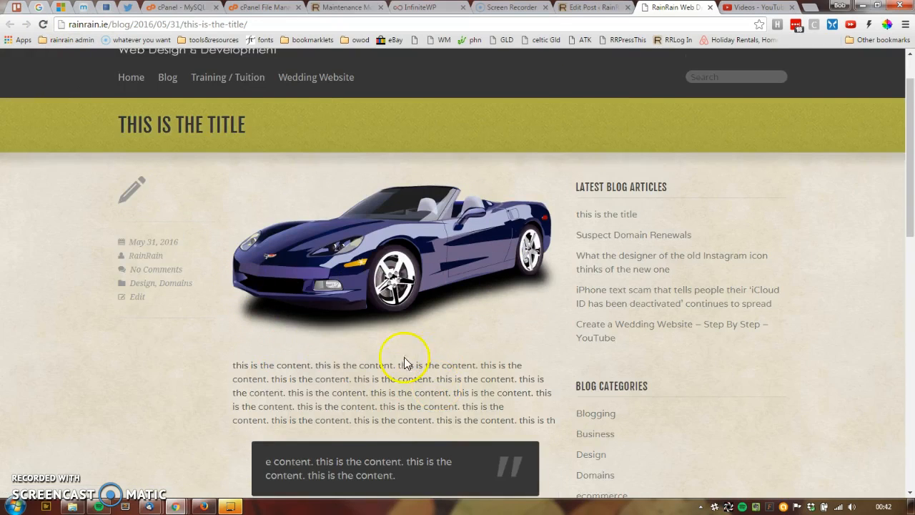
pyautogui.scroll(1, 279, 320)
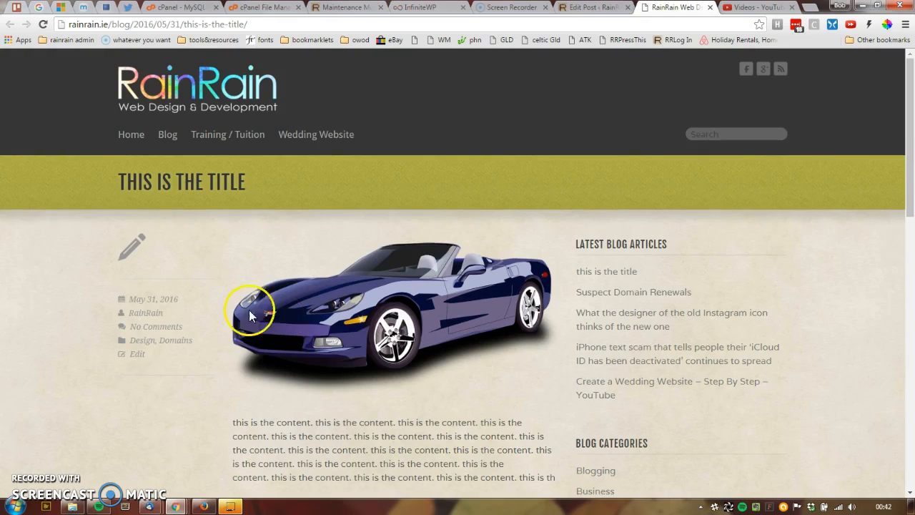
# Step: Open the site's blog page, examine how each post's title, featured image and excerpt are laid out, and return to the post editor
pyautogui.click(167, 137)
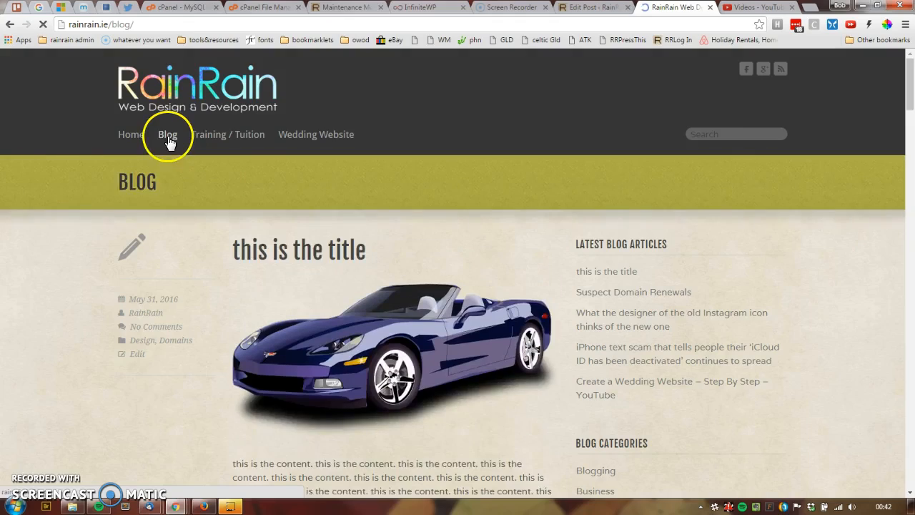
pyautogui.scroll(-20, 96, 257)
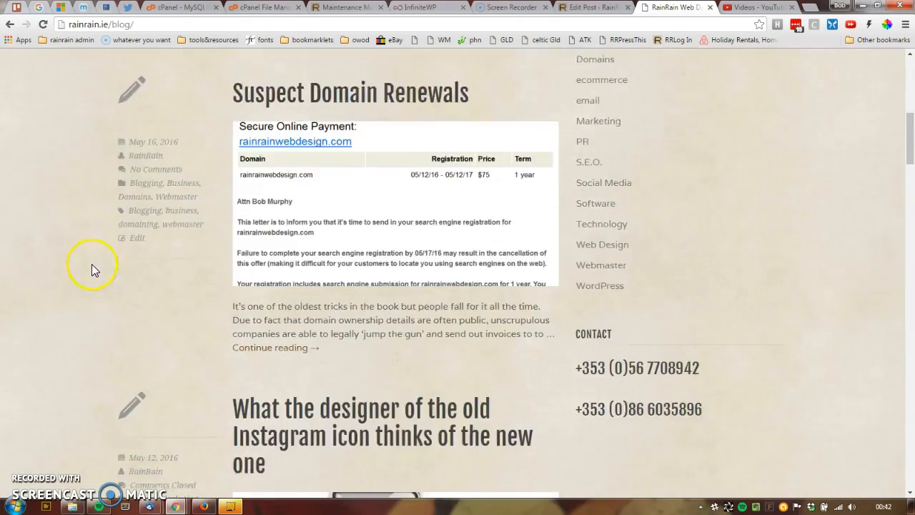
pyautogui.scroll(-3, 91, 271)
pyautogui.scroll(7, 91, 271)
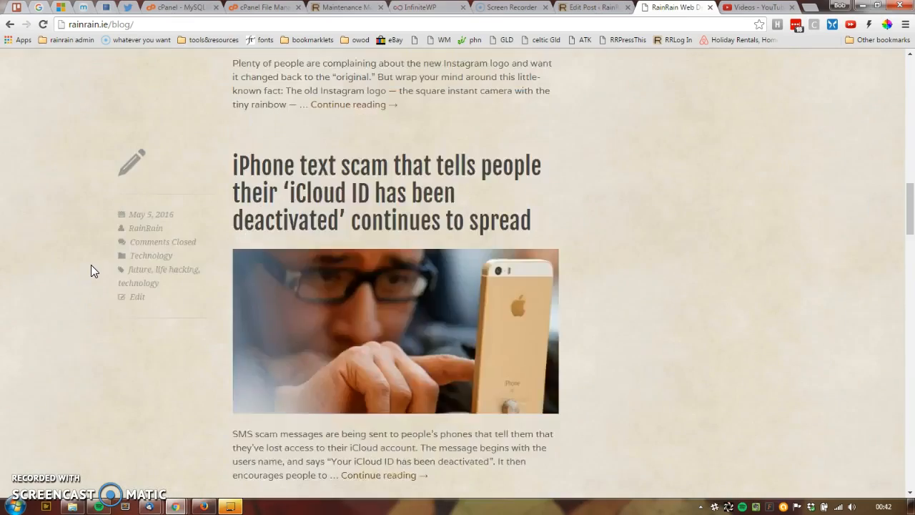
pyautogui.scroll(1, 632, 333)
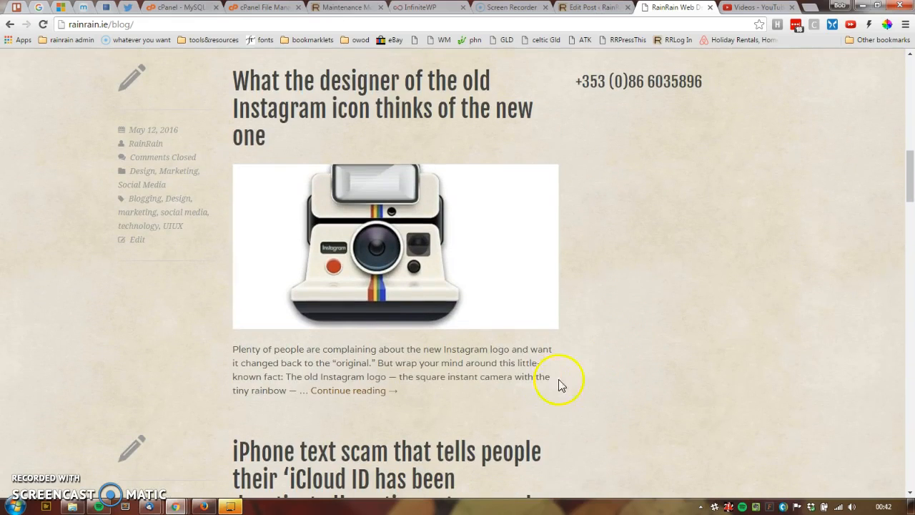
pyautogui.moveTo(467, 388); pyautogui.dragTo(133, 78)
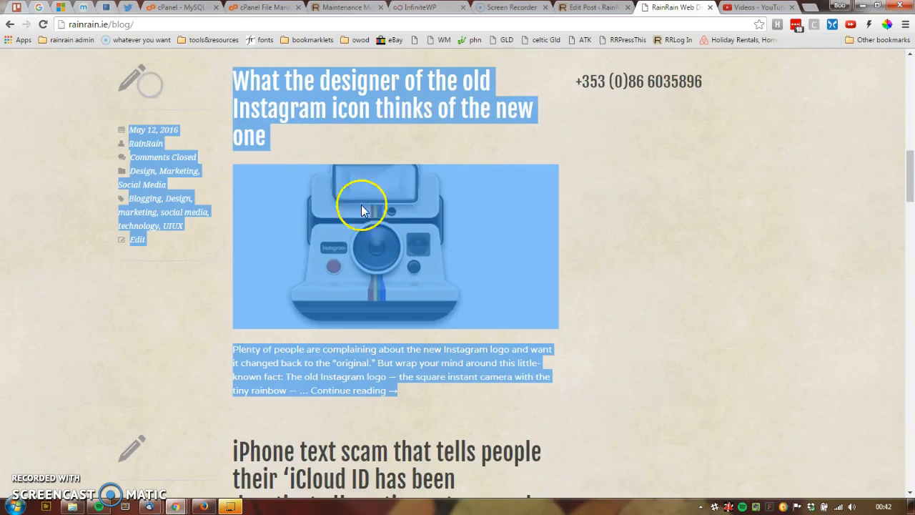
pyautogui.click(668, 313)
pyautogui.scroll(15, 667, 314)
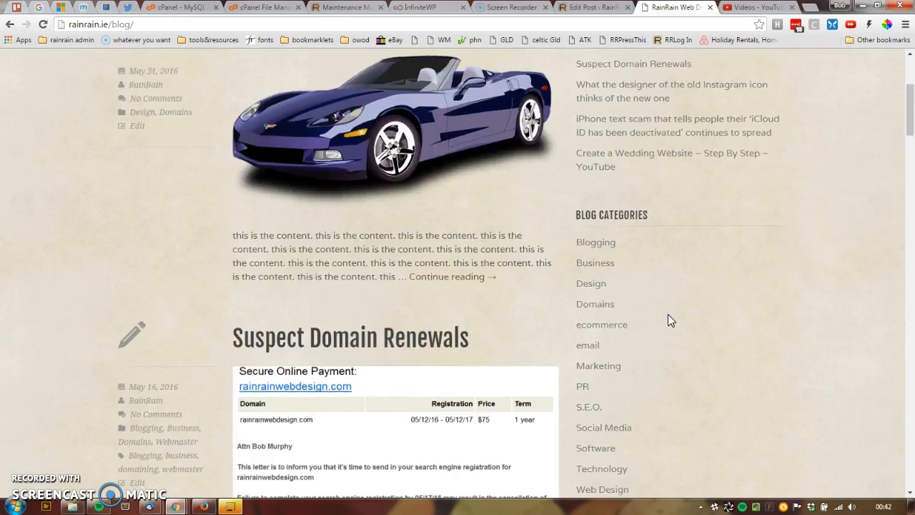
pyautogui.scroll(-2, 383, 333)
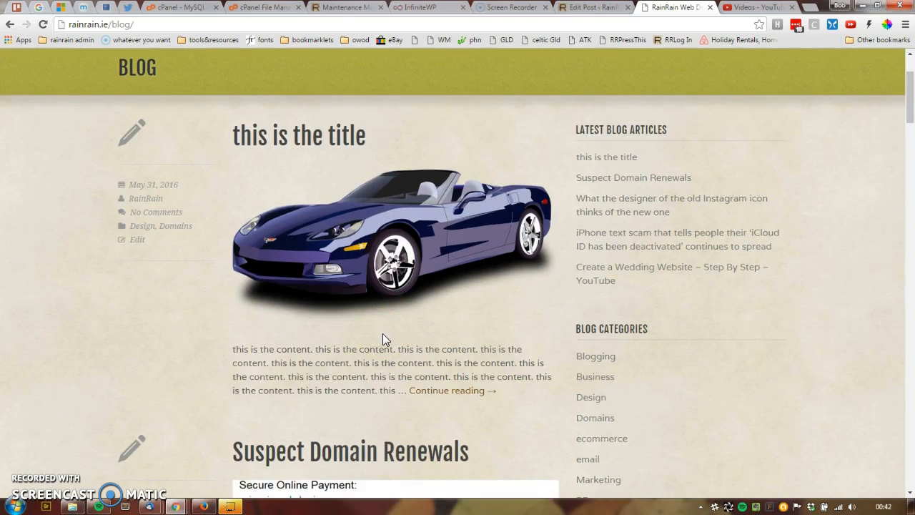
pyautogui.click(390, 327)
pyautogui.hotkey('ctrl', 'shift', 'Tab')
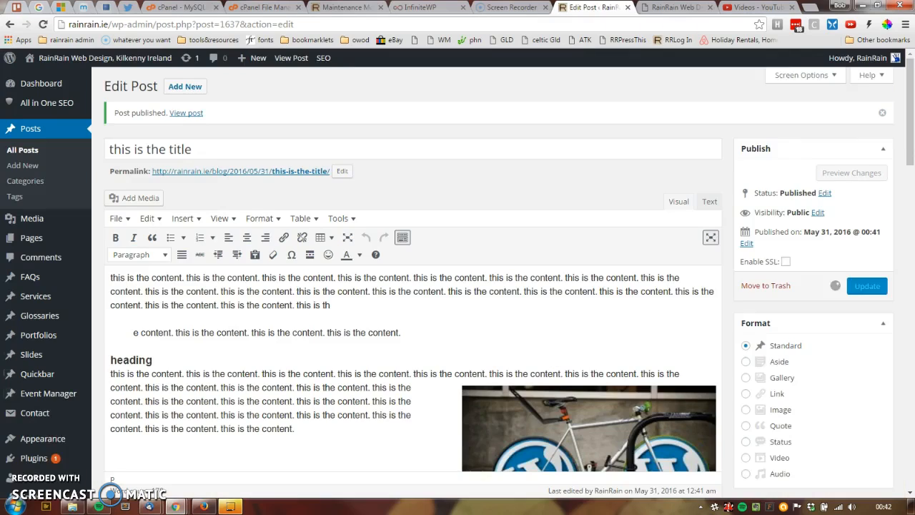